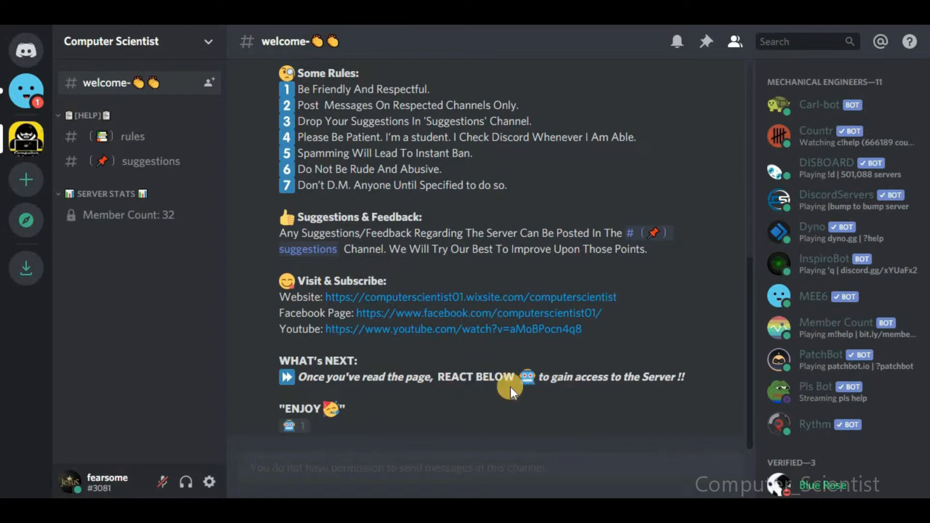
# React to the welcome message with the robot emoji and browse the server's channel list.
pyautogui.moveTo(431, 378); pyautogui.dragTo(687, 378)
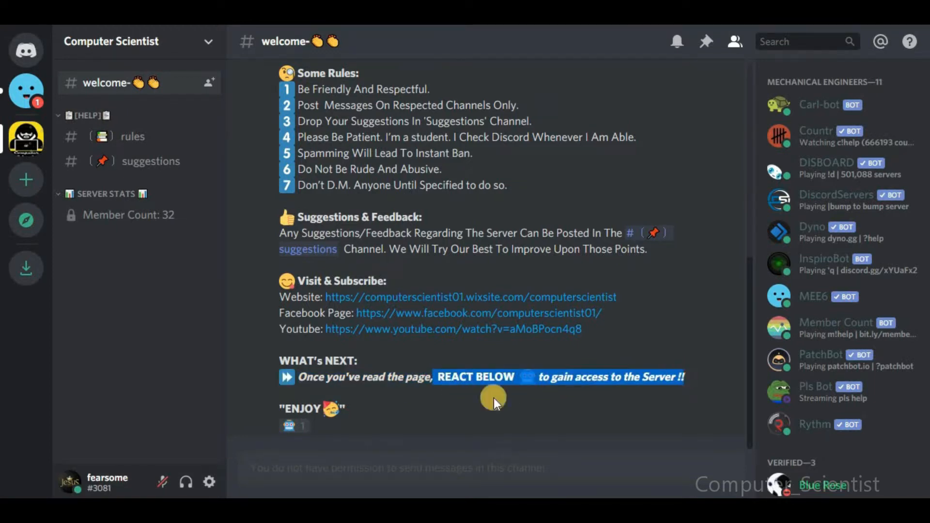
pyautogui.click(290, 425)
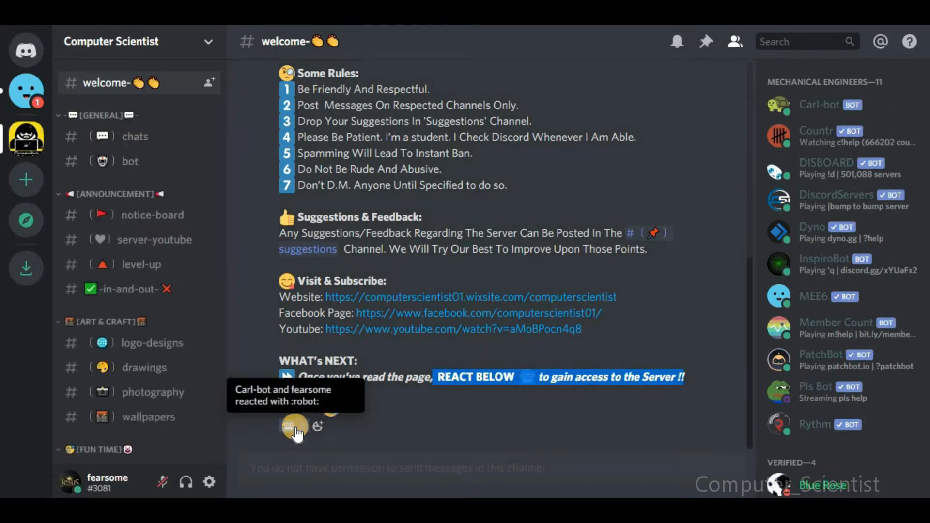
pyautogui.scroll(-8, 156, 156)
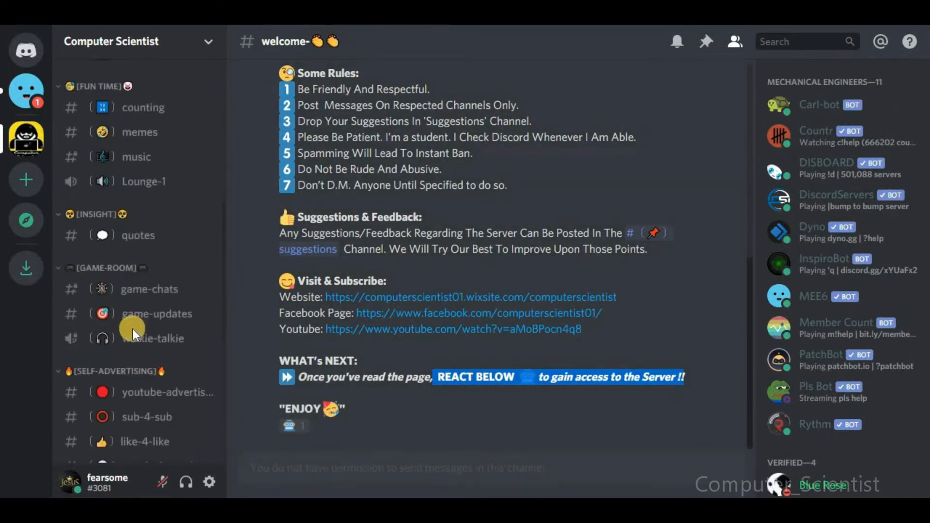
pyautogui.scroll(8, 151, 365)
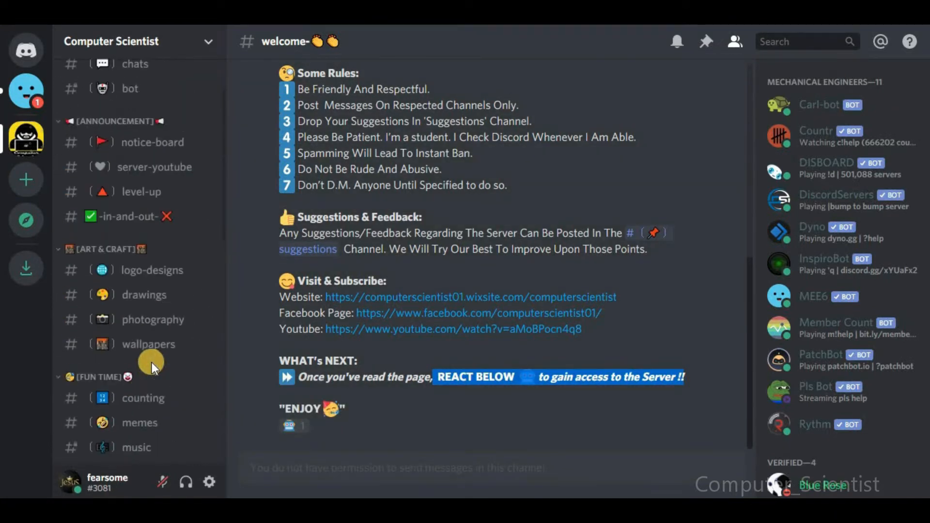
pyautogui.scroll(-5, 151, 367)
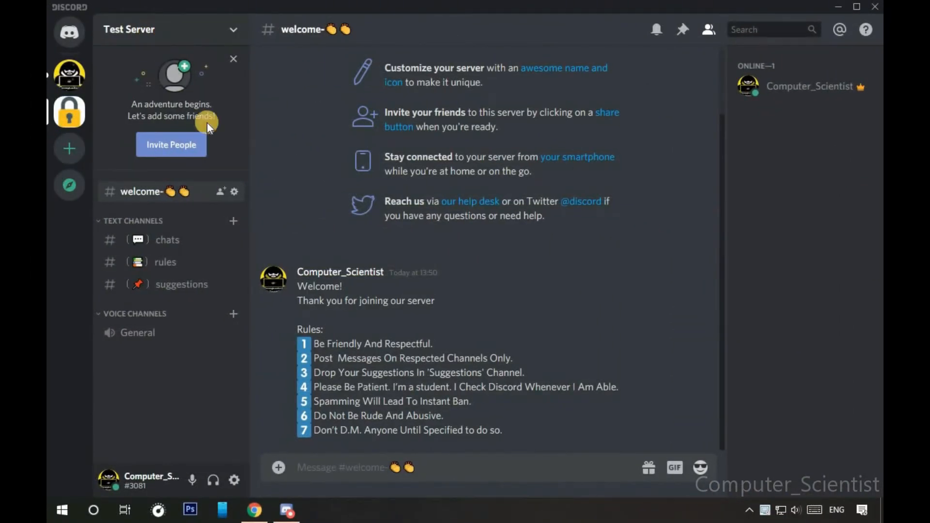
# Look at the chats and rules channels of Test Server and return to its welcome channel.
pyautogui.click(170, 240)
pyautogui.click(163, 262)
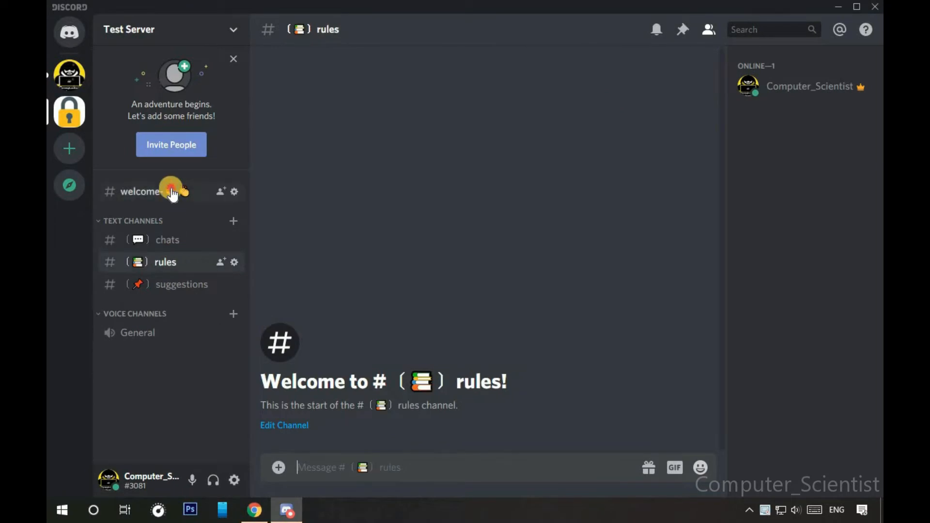
pyautogui.click(174, 192)
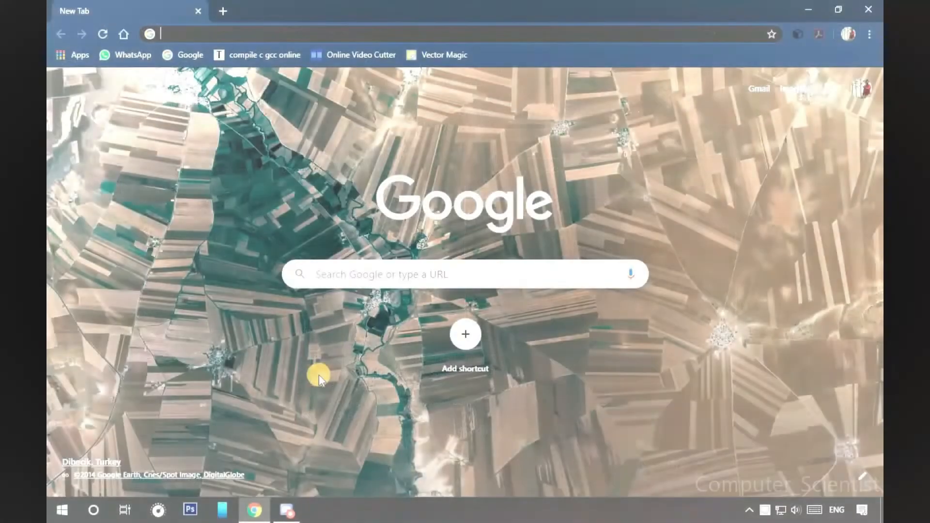
# Search the web for "carl bot" in the browser, open the carl.gg site and start inviting the bot.
pyautogui.write('carl bot')
pyautogui.press('Return')
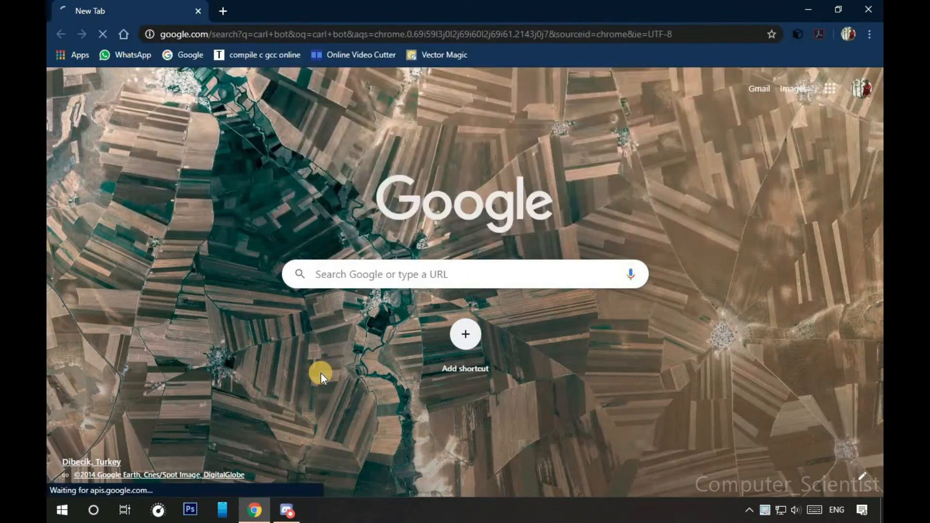
pyautogui.click(246, 204)
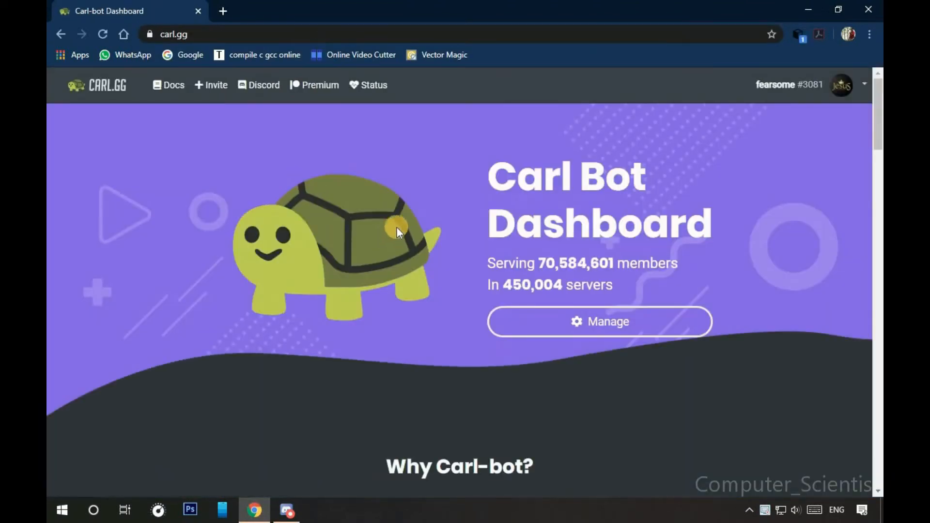
pyautogui.click(222, 93)
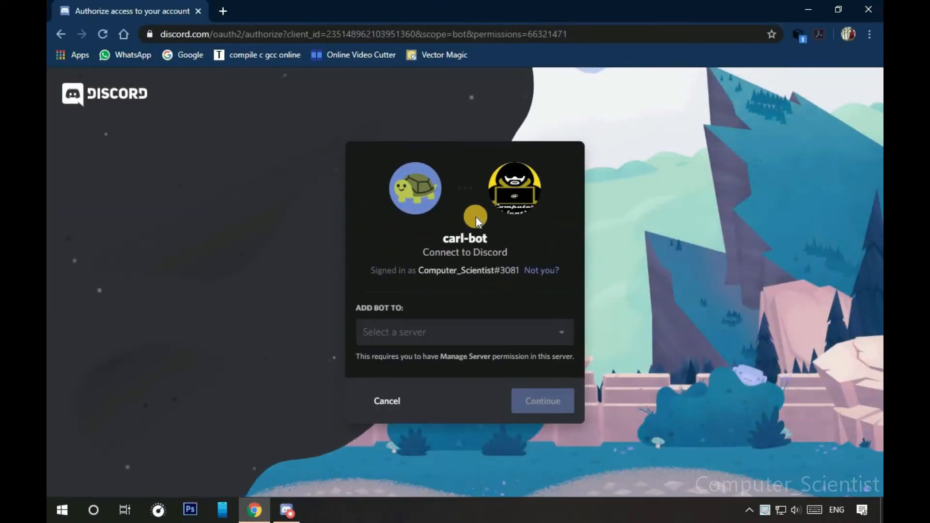
# Choose Test Server as the server to add carl-bot to and continue to the permissions.
pyautogui.click(457, 333)
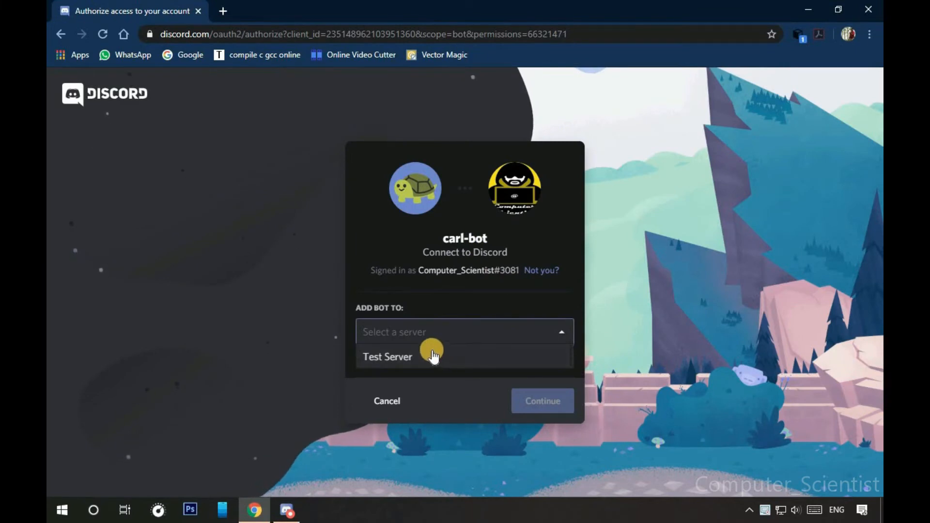
pyautogui.click(388, 361)
pyautogui.click(548, 400)
# Clear the Administrator permission for carl-bot, keep the other permissions and authorize the bot.
pyautogui.scroll(-7, 382, 242)
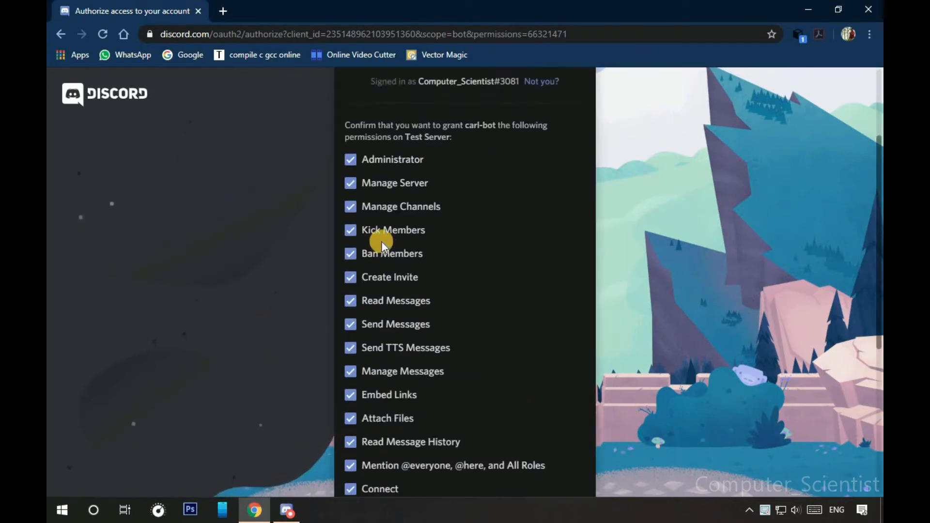
pyautogui.scroll(5, 383, 242)
pyautogui.click(352, 161)
pyautogui.scroll(-6, 378, 208)
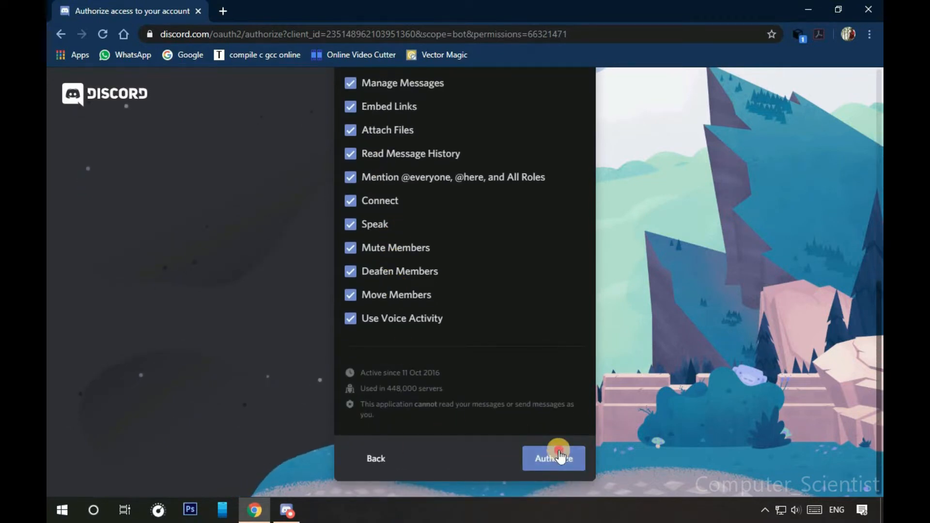
pyautogui.click(557, 450)
pyautogui.click(386, 367)
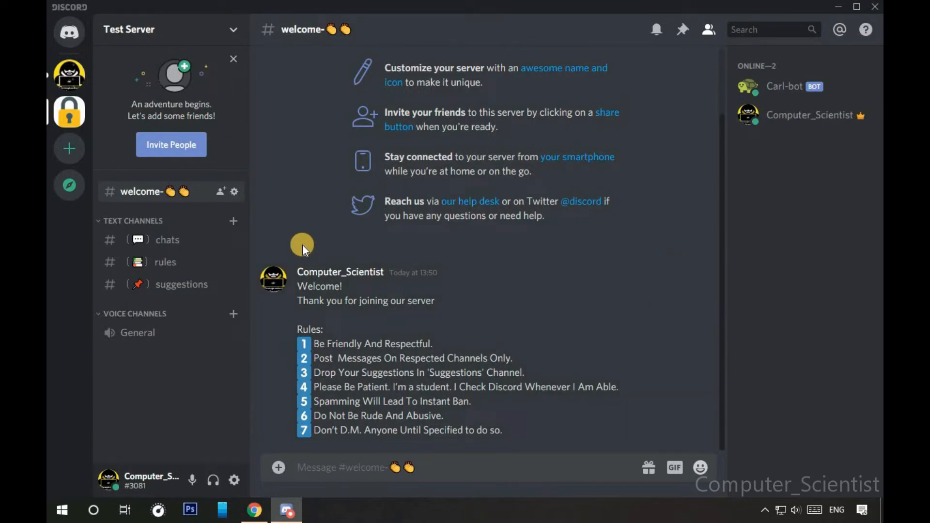
# Open the roles in Test Server's settings in Discord and add a new role.
pyautogui.click(239, 45)
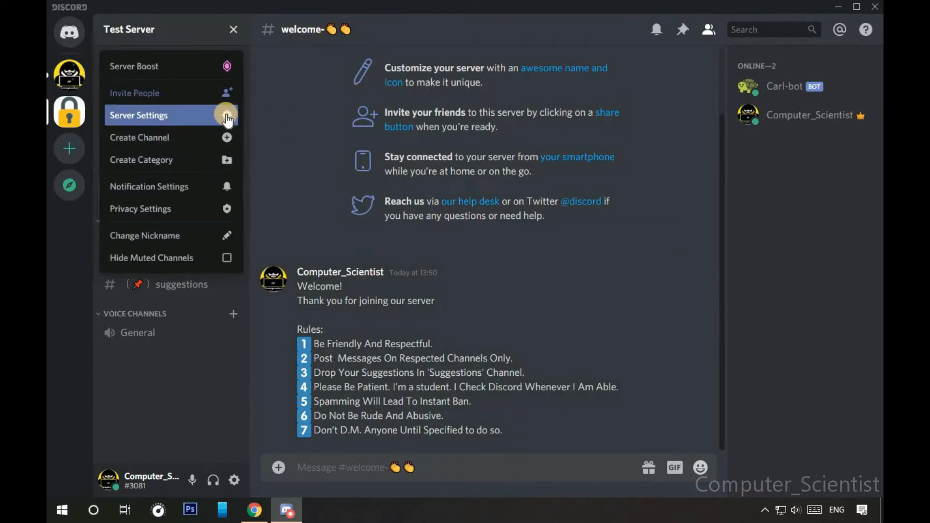
pyautogui.click(226, 117)
pyautogui.click(190, 100)
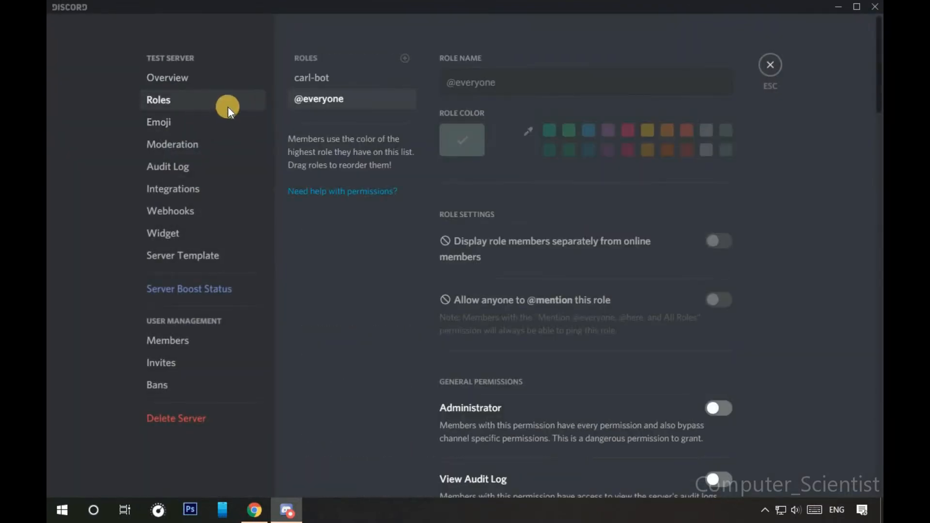
pyautogui.click(402, 59)
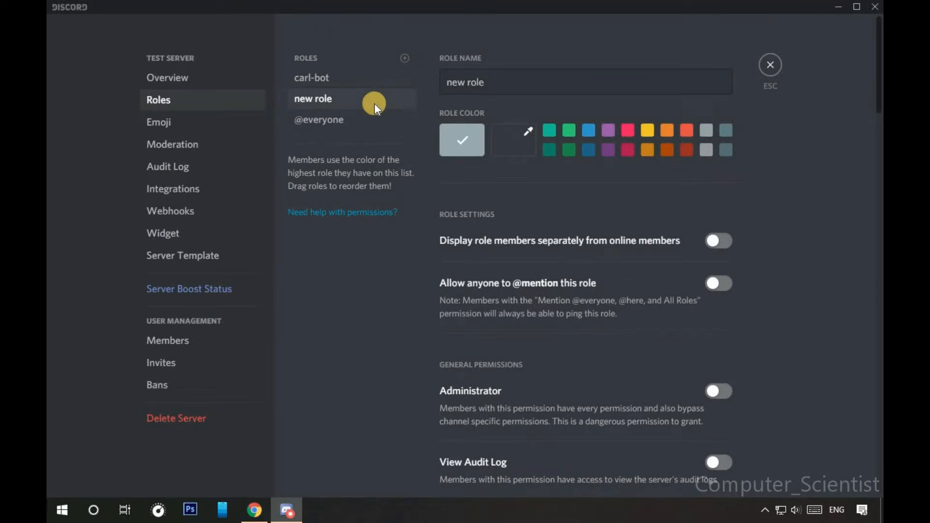
# Name the new role "Verified Member" and give it the dark pink role color.
pyautogui.click(498, 68)
pyautogui.hotkey('shift', 'Left')
pyautogui.hotkey('shift', 'Left')
pyautogui.hotkey('shift', 'Left')
pyautogui.hotkey('shift', 'Left')
pyautogui.hotkey('shift', 'Left')
pyautogui.hotkey('shift', 'Left')
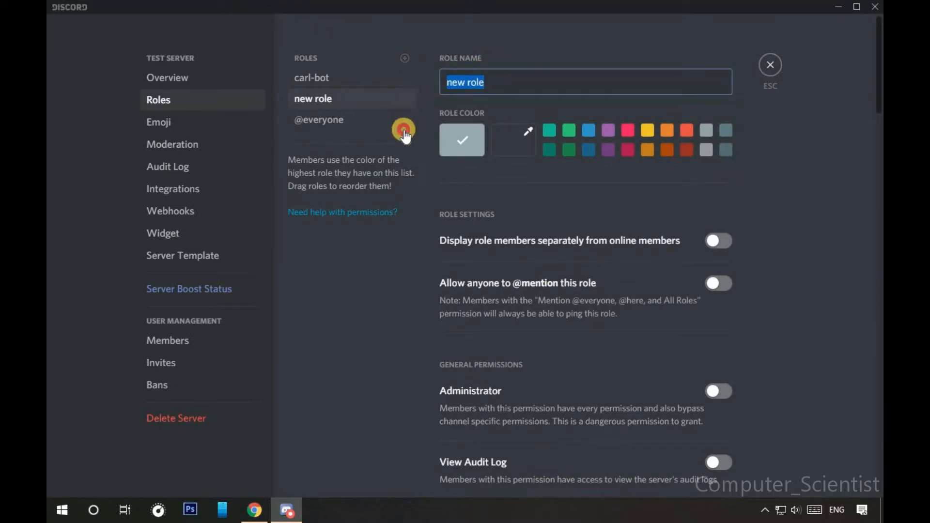
pyautogui.press('BackSpace')
pyautogui.write('Ve')
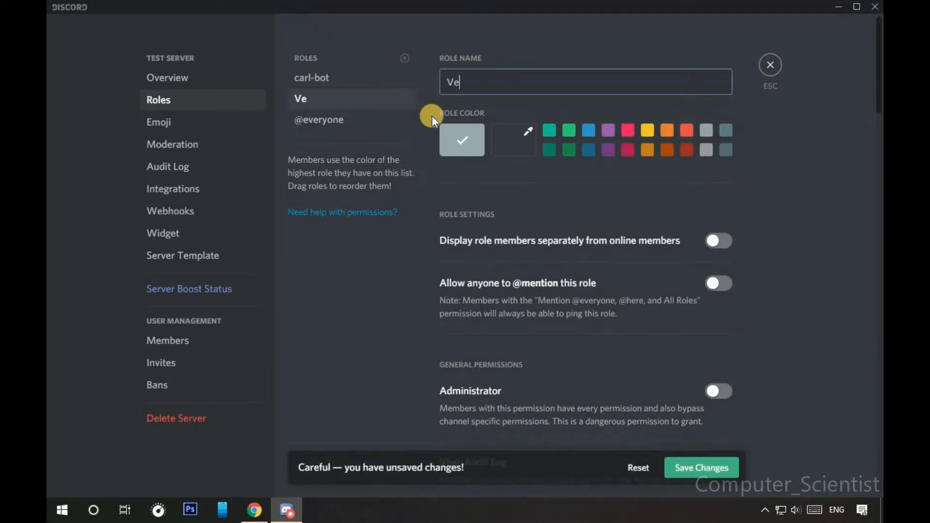
pyautogui.write('rified M')
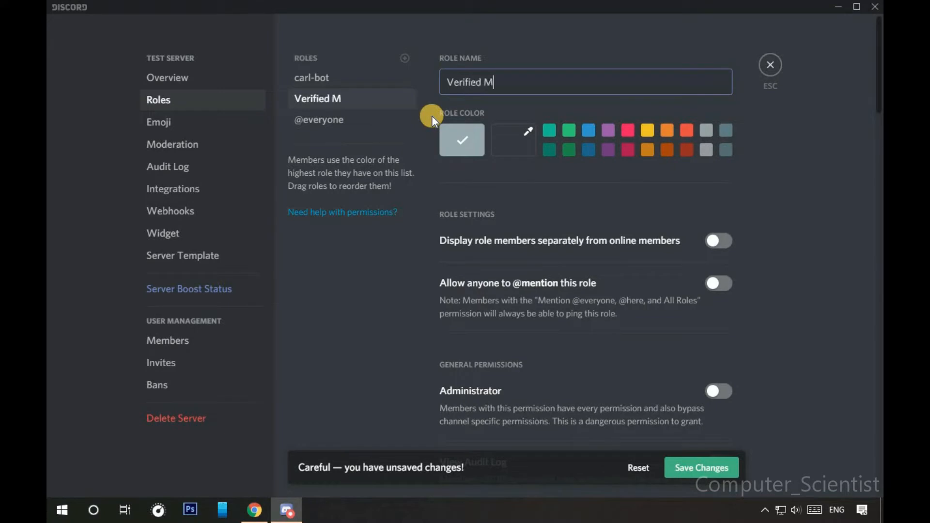
pyautogui.write('ember')
pyautogui.click(634, 151)
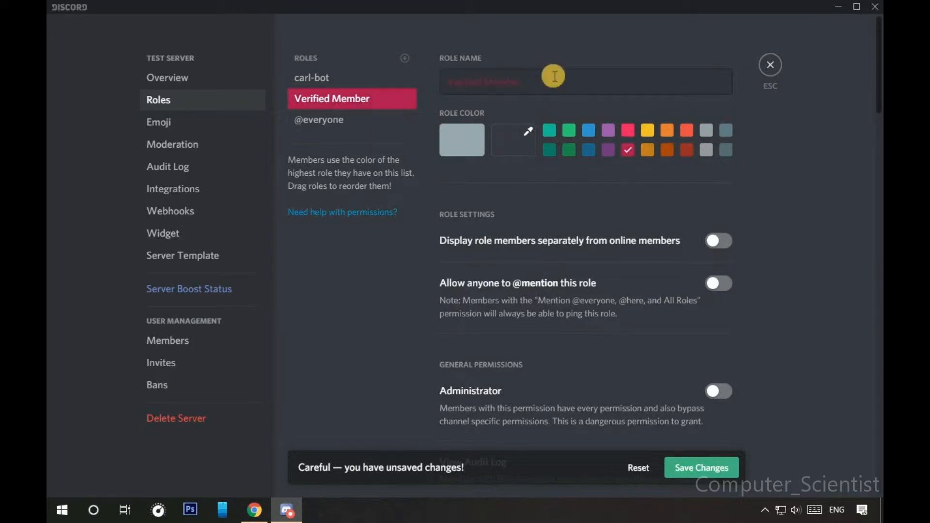
# Check the carl-bot role's place above Verified Member and review the permissions of the Verified Member role.
pyautogui.click(306, 81)
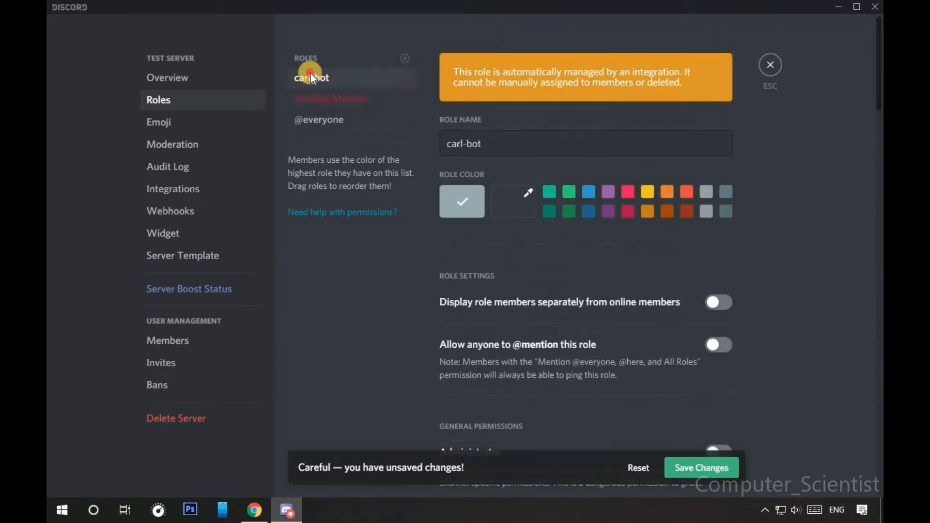
pyautogui.moveTo(310, 74)
pyautogui.mouseDown()
pyautogui.moveTo(307, 66)
pyautogui.moveTo(310, 88)
pyautogui.moveTo(306, 78)
pyautogui.mouseUp()
pyautogui.click(348, 101)
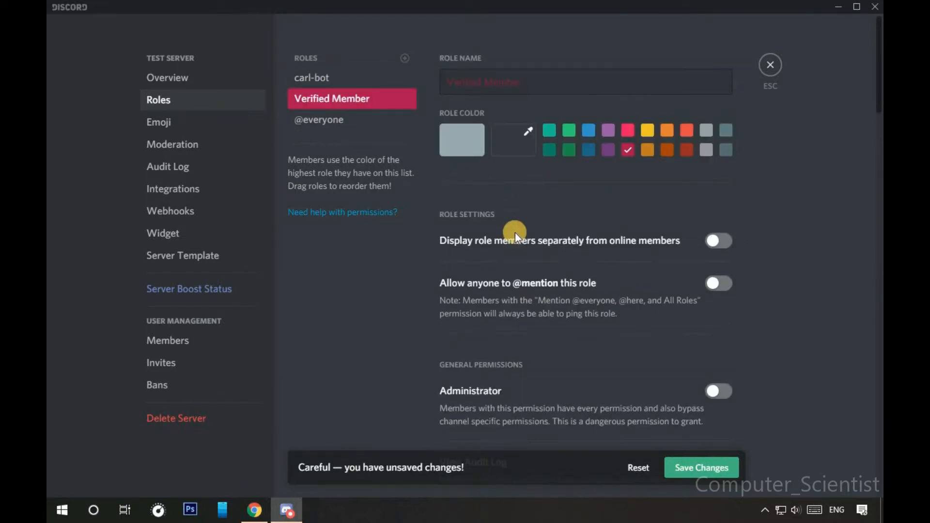
pyautogui.scroll(-8, 513, 234)
pyautogui.scroll(-10, 546, 246)
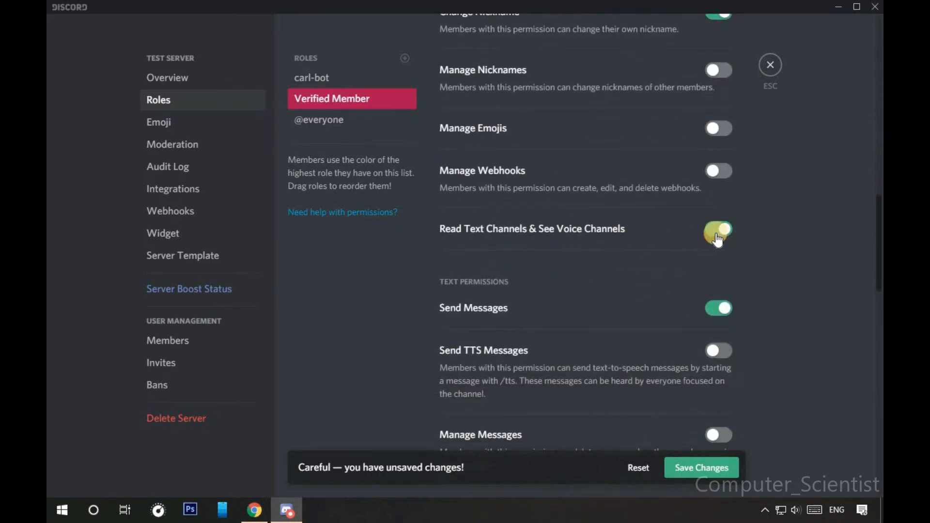
pyautogui.click(357, 122)
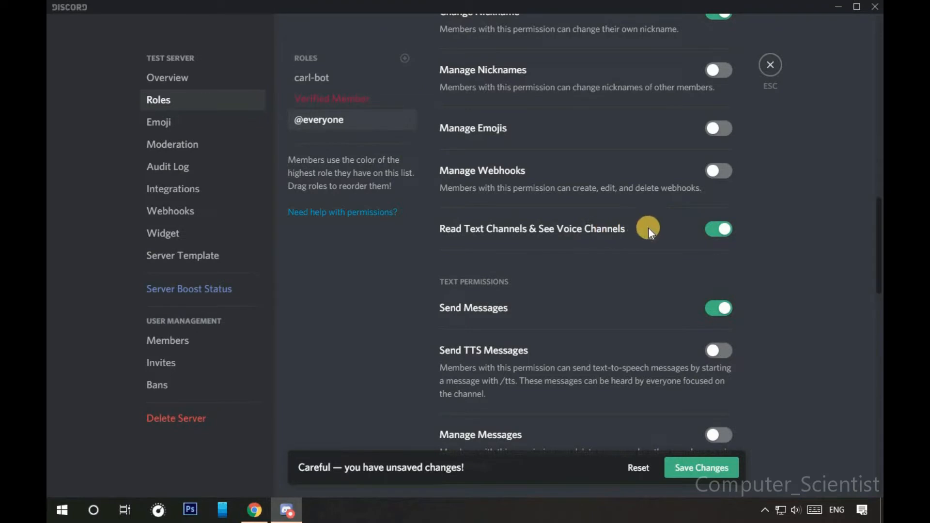
pyautogui.click(719, 228)
pyautogui.click(710, 231)
pyautogui.click(357, 98)
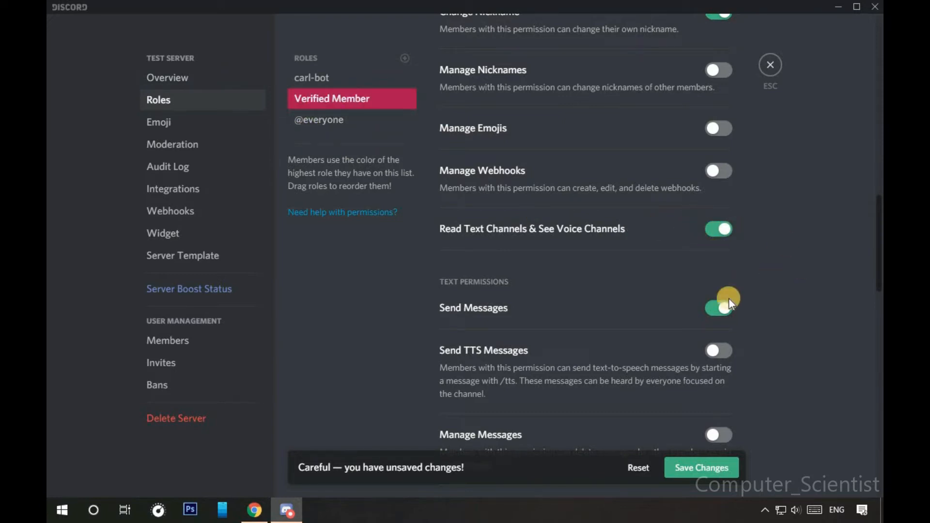
pyautogui.click(719, 466)
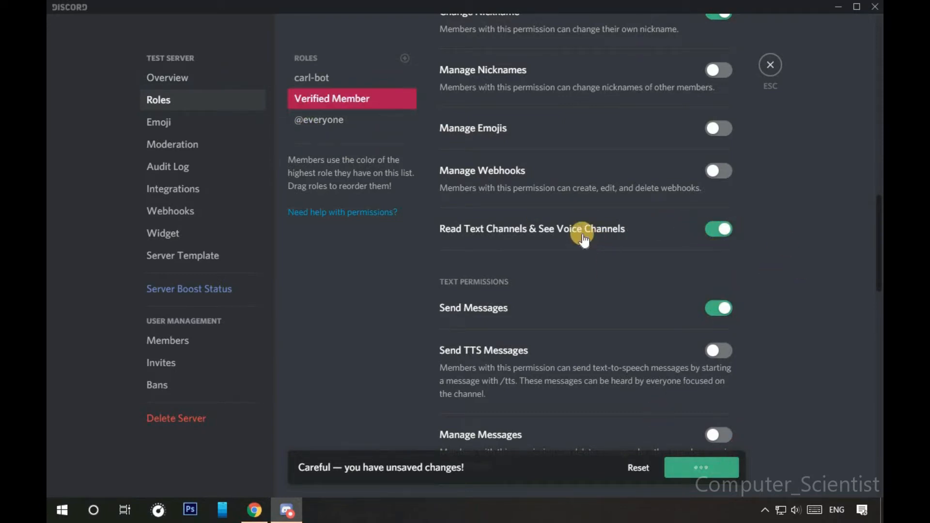
pyautogui.press('Escape')
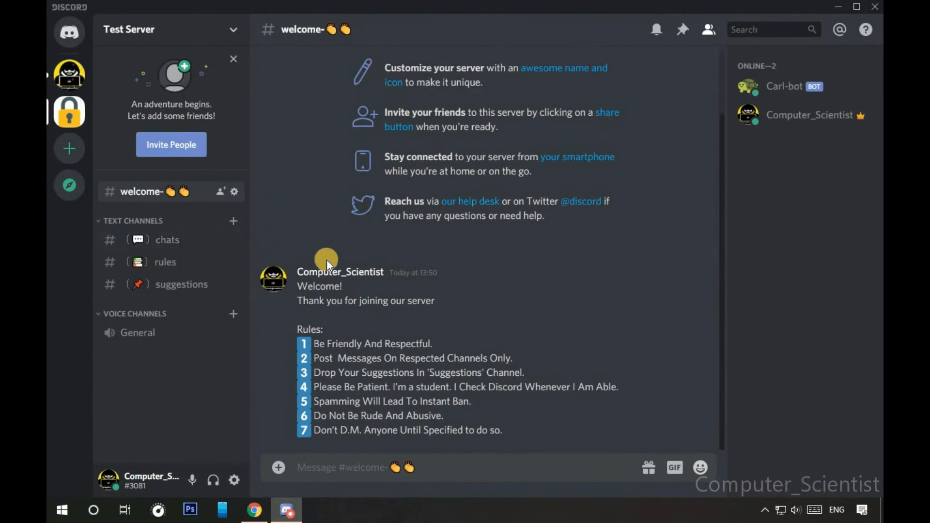
# Post the bold message "Click ✅ To verify and Gain access to Server" in the welcome channel.
pyautogui.click(369, 460)
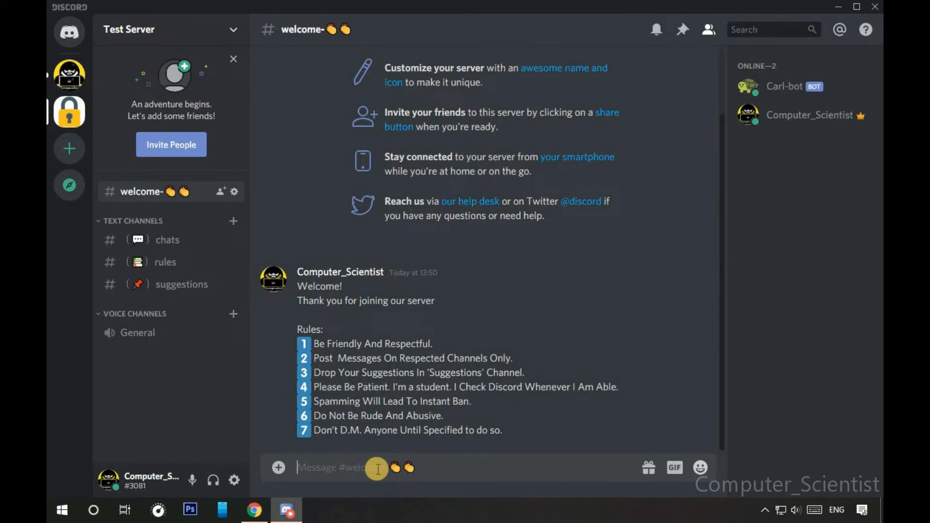
pyautogui.write('Click')
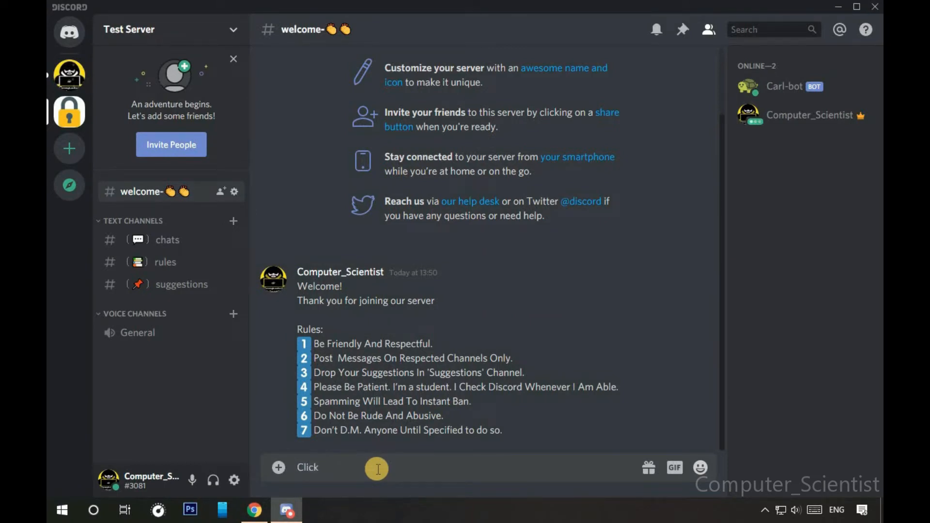
pyautogui.write(' :whi')
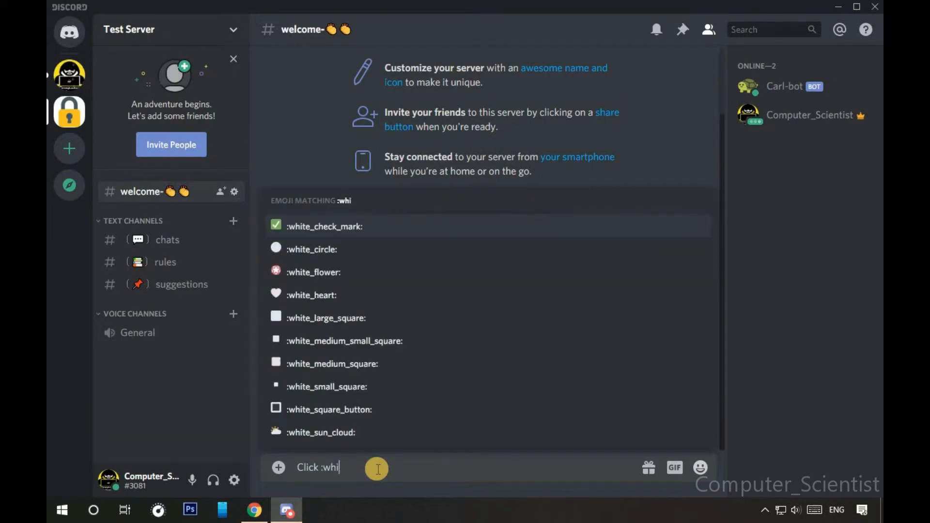
pyautogui.write('te')
pyautogui.press('Return')
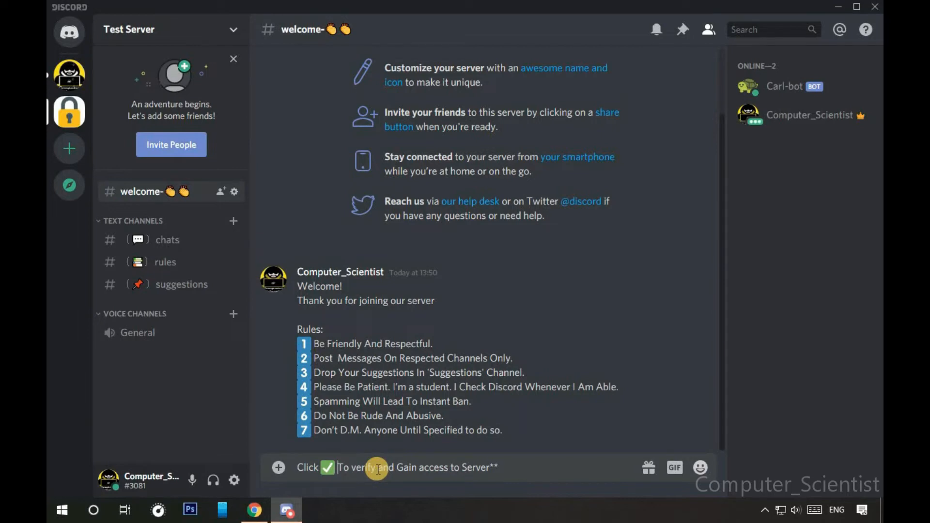
pyautogui.write('**')
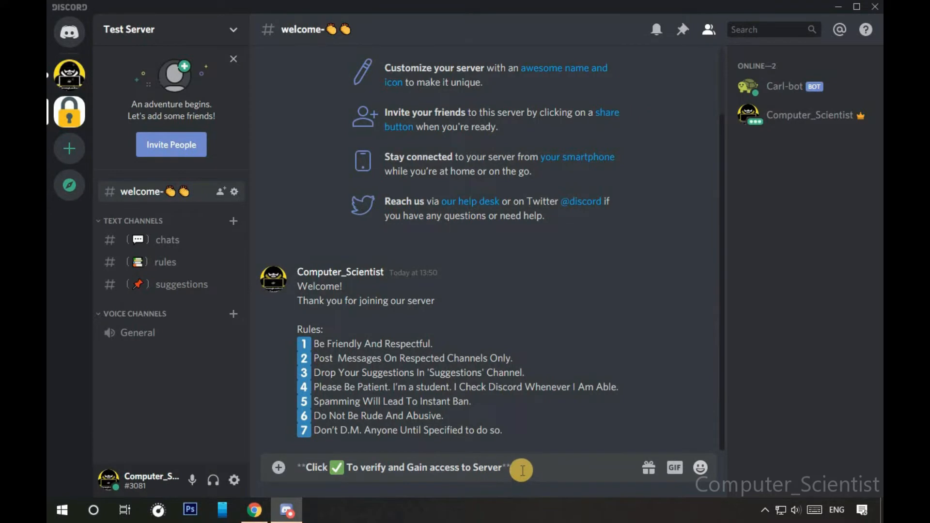
pyautogui.press('Return')
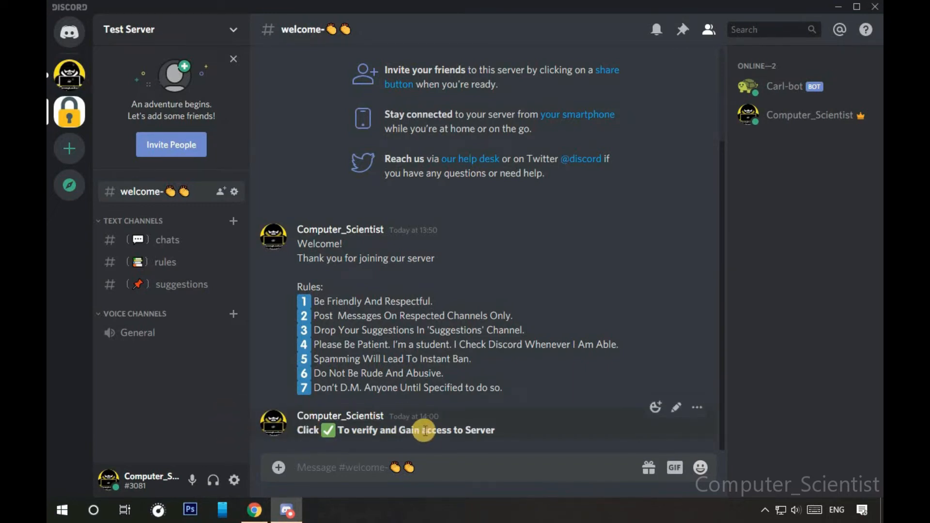
# Turn on Developer Mode in the user's Appearance settings and return to the welcome channel.
pyautogui.click(236, 484)
pyautogui.scroll(-4, 202, 305)
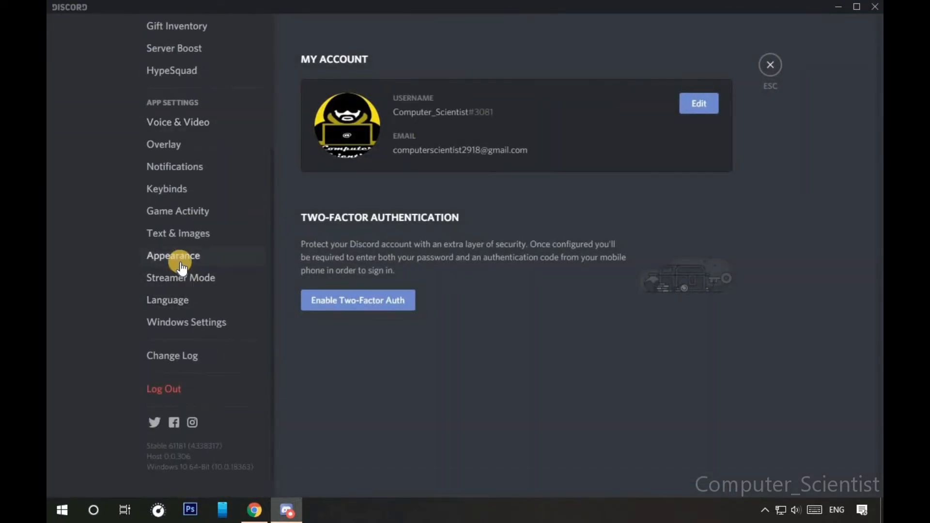
pyautogui.click(180, 264)
pyautogui.scroll(-6, 429, 329)
pyautogui.scroll(-5, 435, 347)
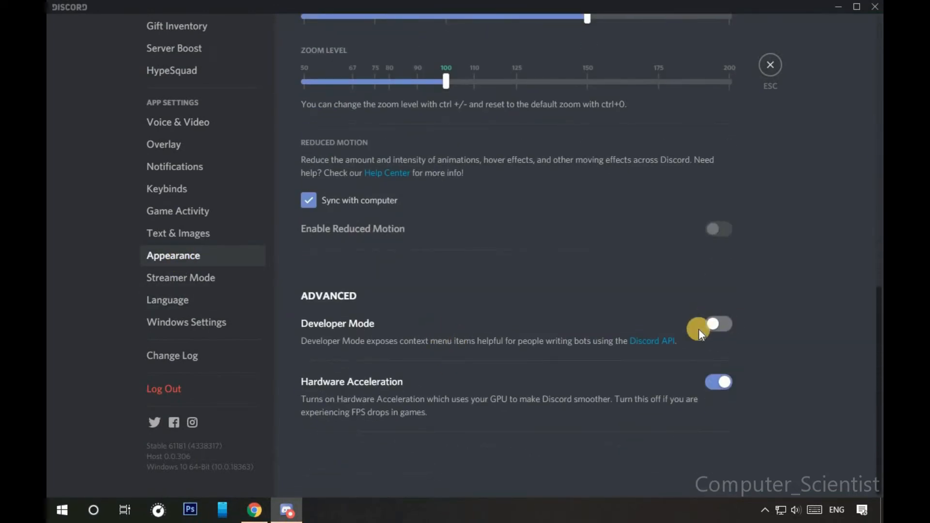
pyautogui.click(714, 332)
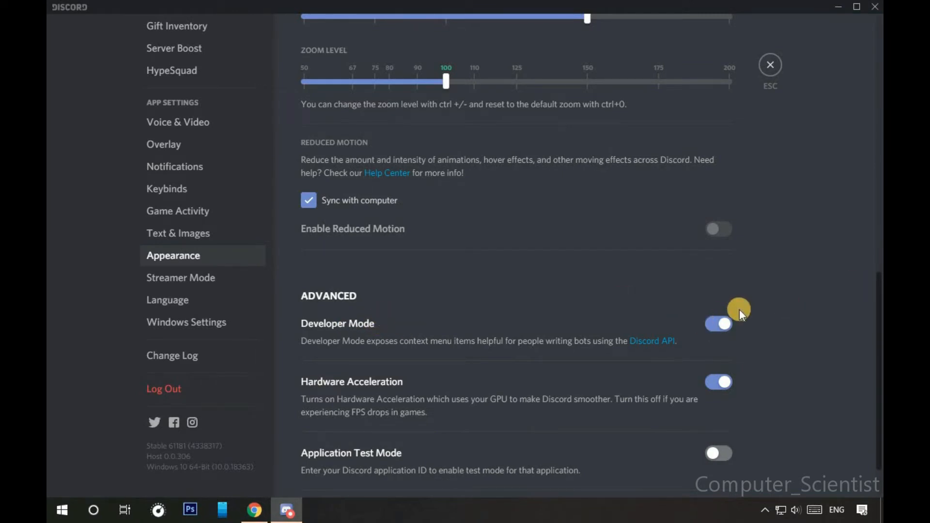
pyautogui.press('Escape')
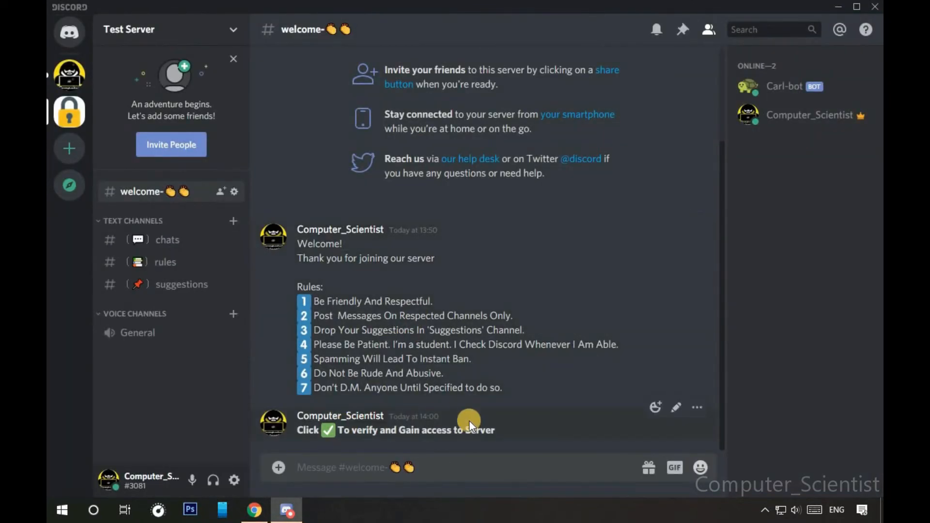
# Copy the ID of the "Click ✅ To verify and Gain access to Server" message and open the chats channel.
pyautogui.click(698, 406)
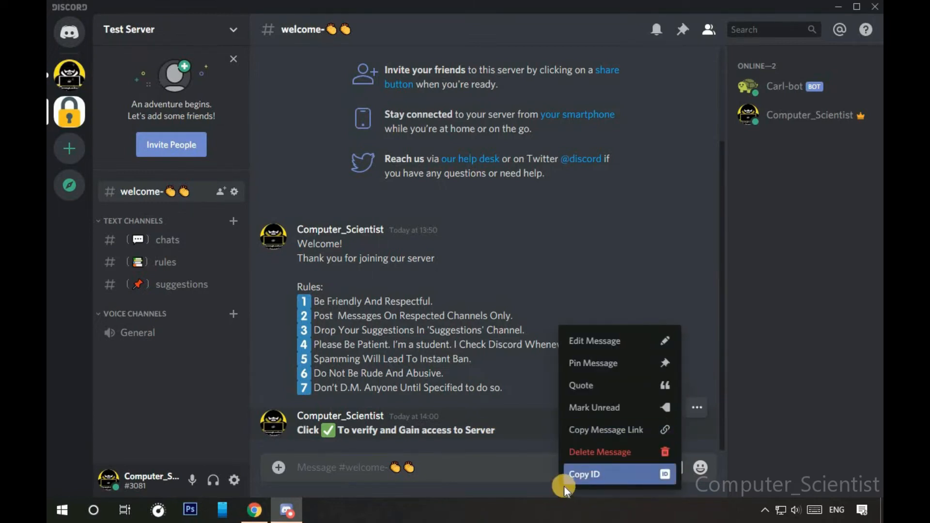
pyautogui.click(586, 478)
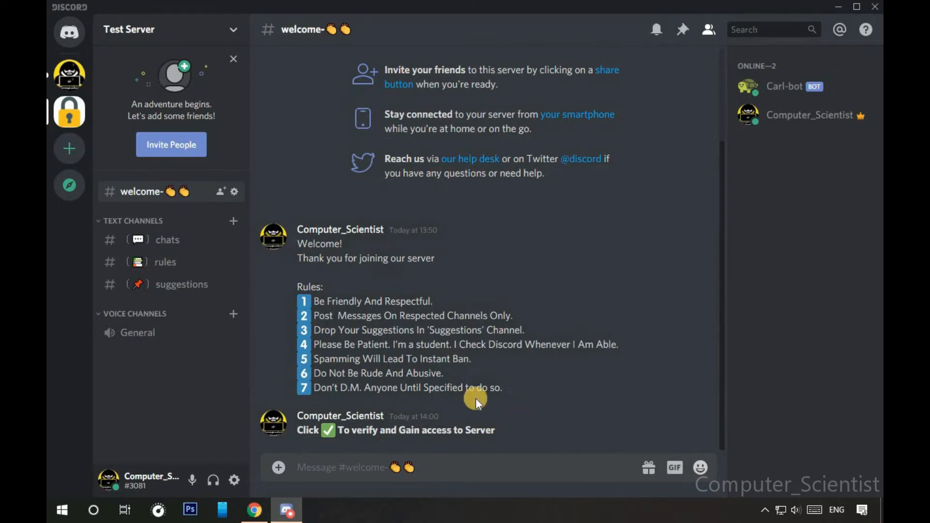
pyautogui.click(169, 240)
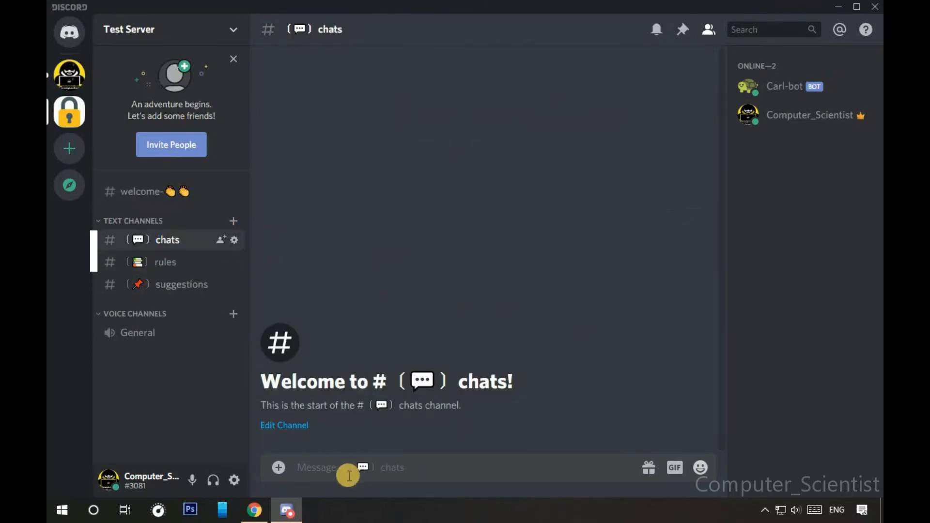
# Try to add the reaction role by sending "?rr add" with the copied message ID, ✅ and Verified Member in chats.
pyautogui.write('?')
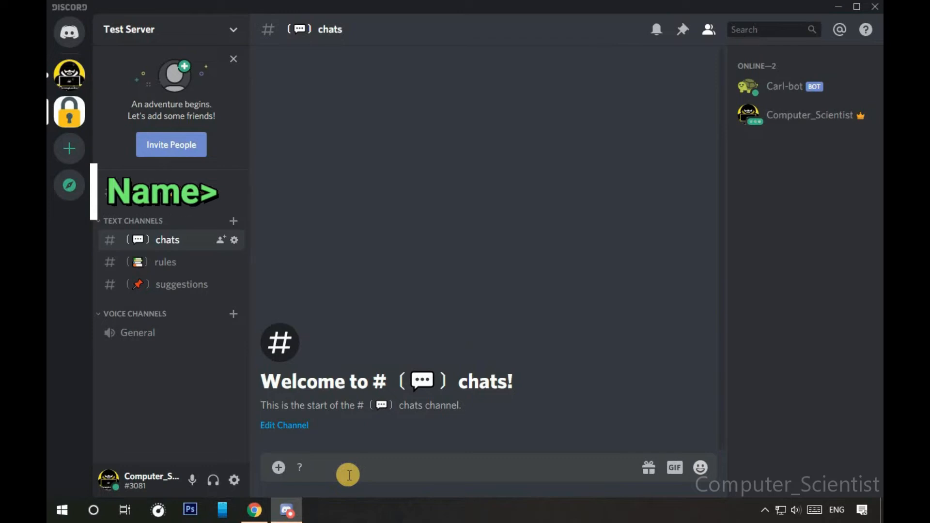
pyautogui.write('rr add')
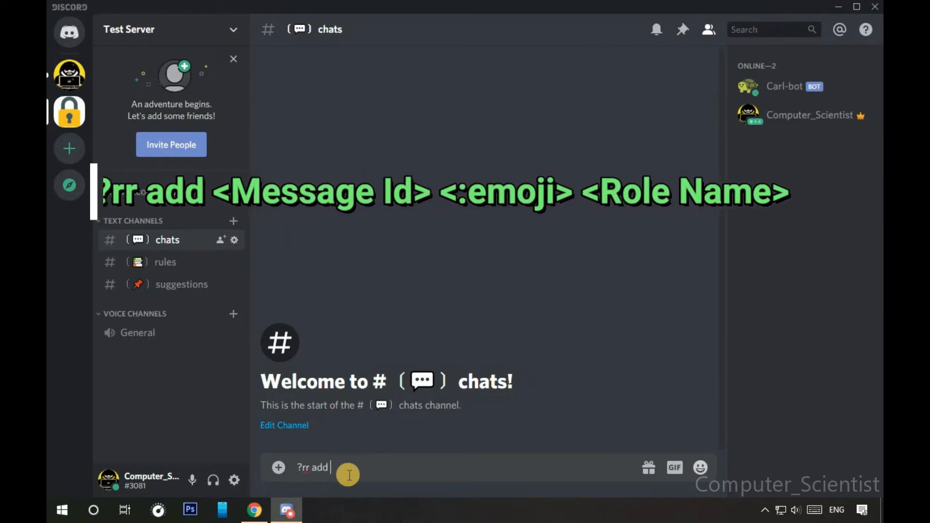
pyautogui.hotkey('ctrl', 'v')
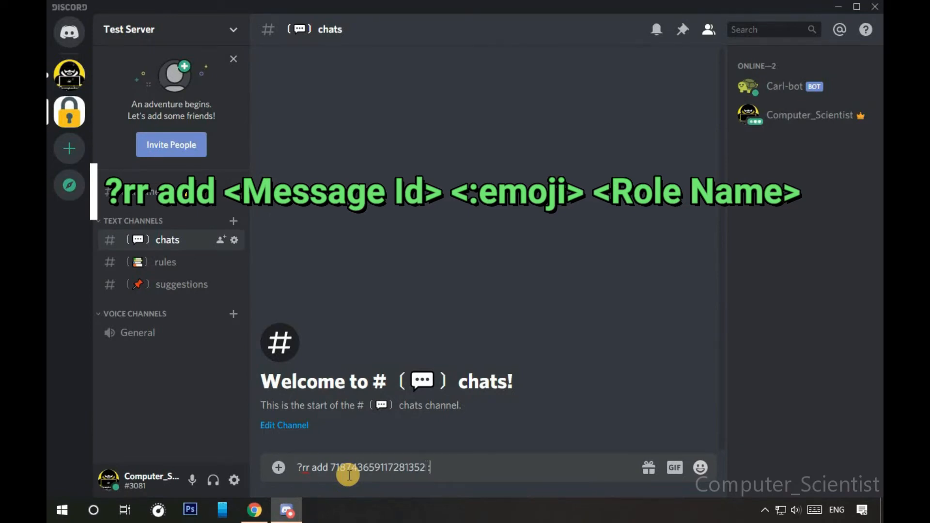
pyautogui.write('hit')
pyautogui.press('Return')
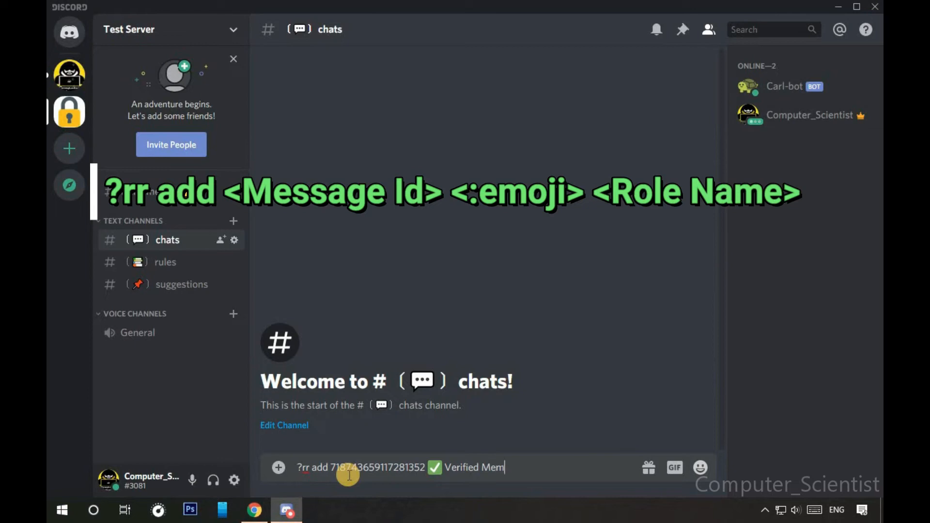
pyautogui.press('Return')
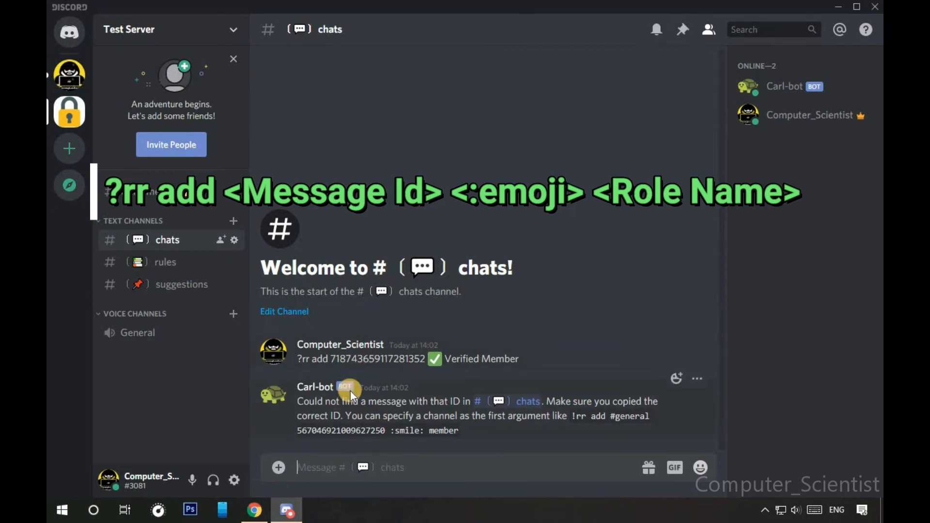
# Send "?rr add #welcome-👏👏" in chats, followed by the copied message ID, the :white_check_mark: emoji and the role name Verified Member.
pyautogui.click(338, 461)
pyautogui.write('?rr')
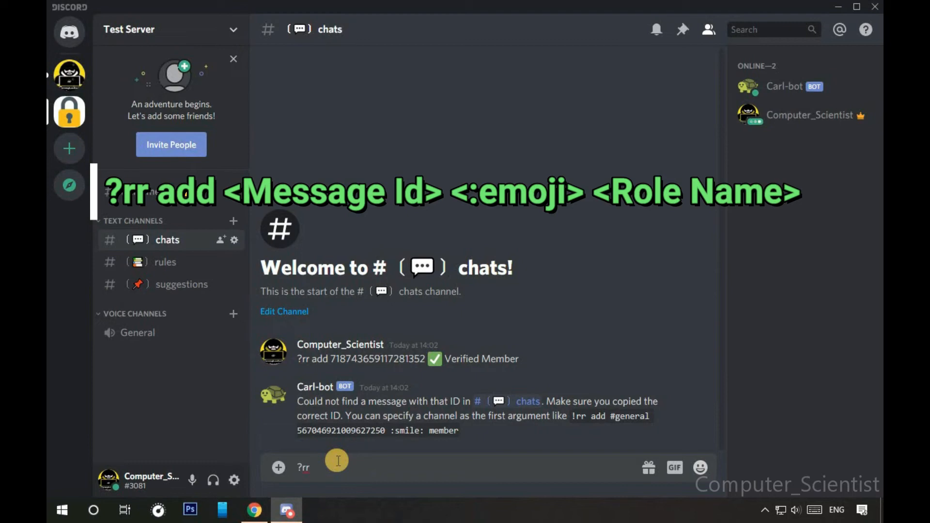
pyautogui.write(' add #w')
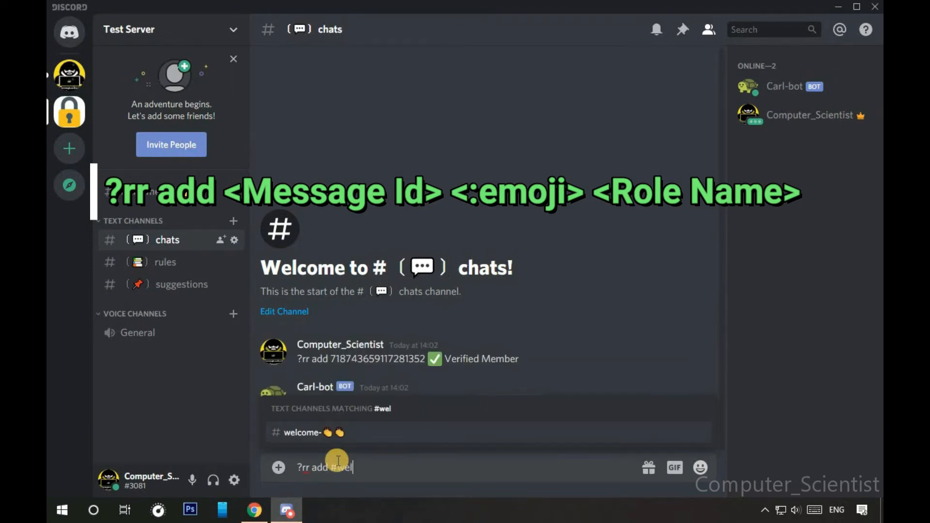
pyautogui.write('el')
pyautogui.press('Tab')
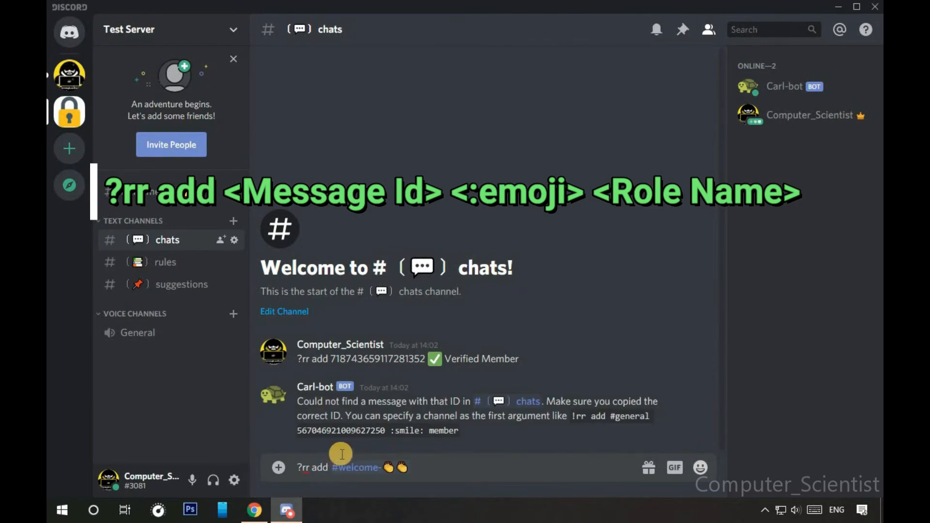
pyautogui.hotkey('ctrl', 'v')
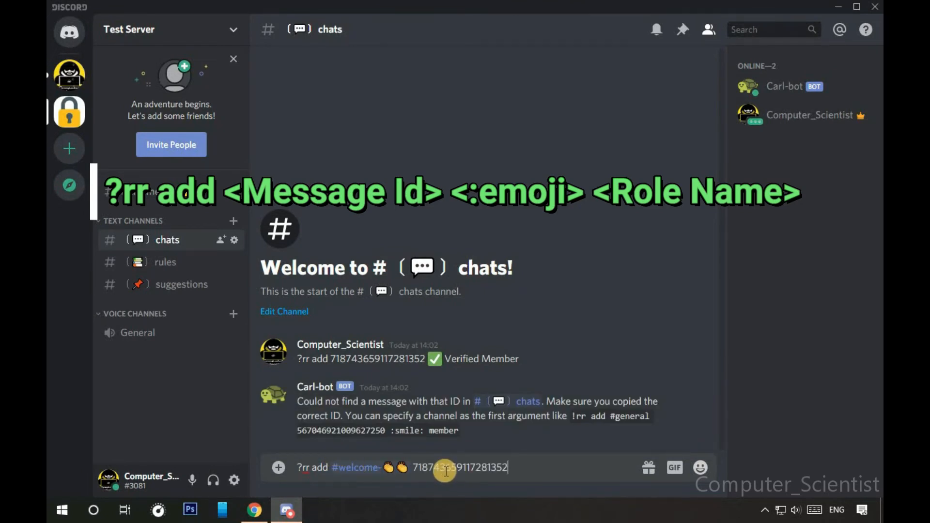
pyautogui.write(':ver')
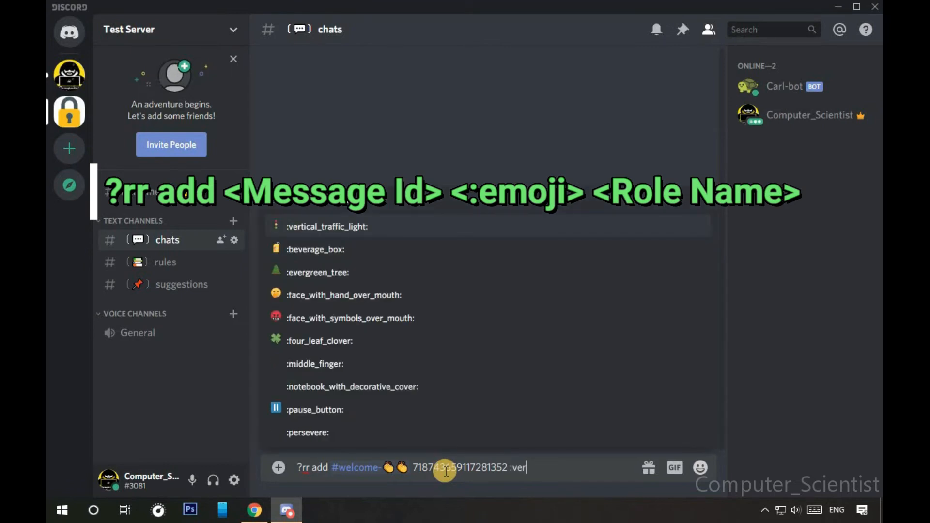
pyautogui.press('BackSpace')
pyautogui.press('BackSpace')
pyautogui.press('BackSpace')
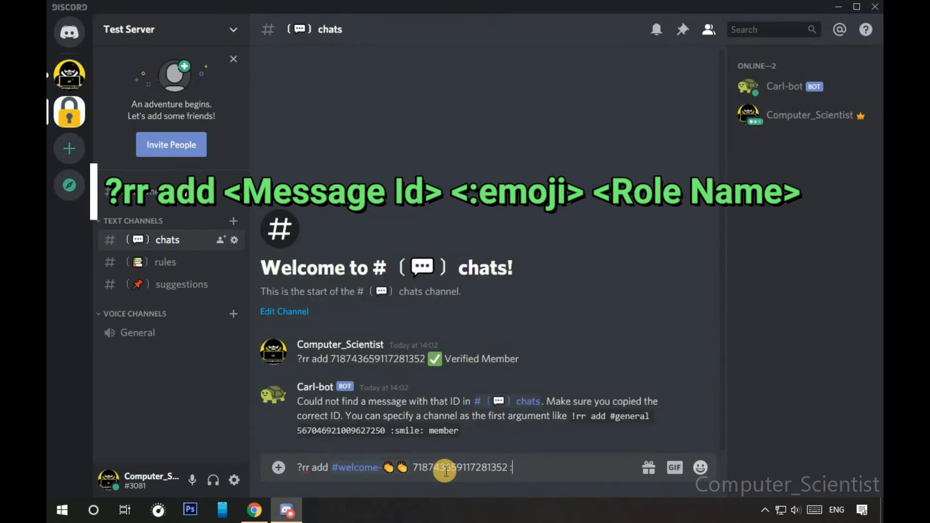
pyautogui.write('whi')
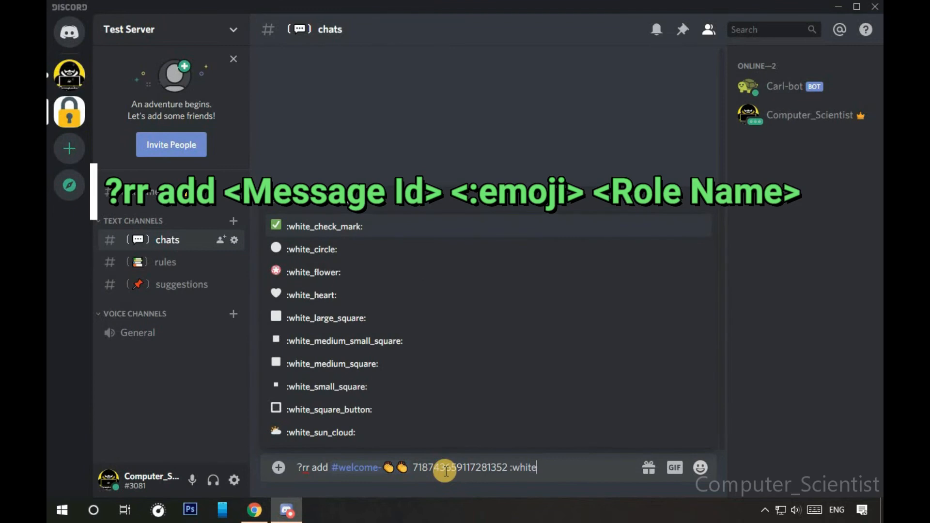
pyautogui.write('te')
pyautogui.press('Return')
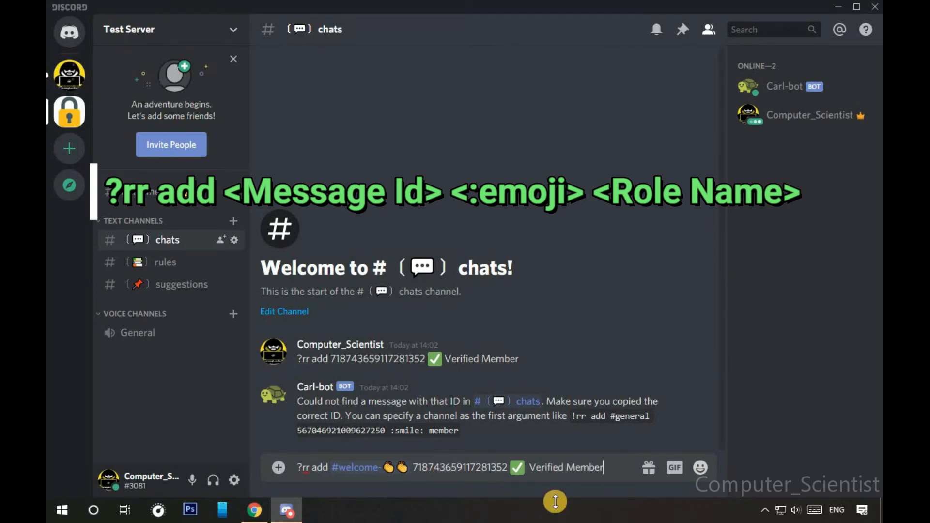
pyautogui.press('Return')
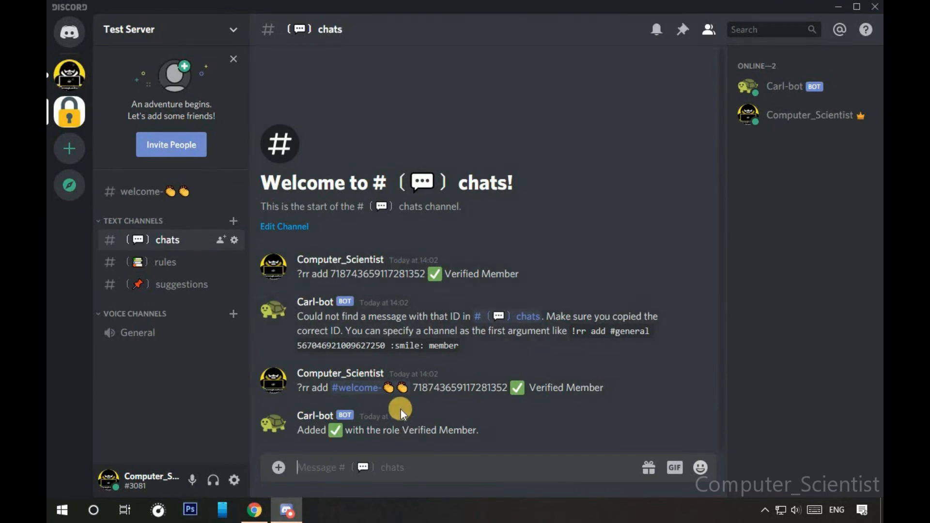
# React with ✅ to the verification message in the welcome channel and check the roles on the own member profile.
pyautogui.click(178, 203)
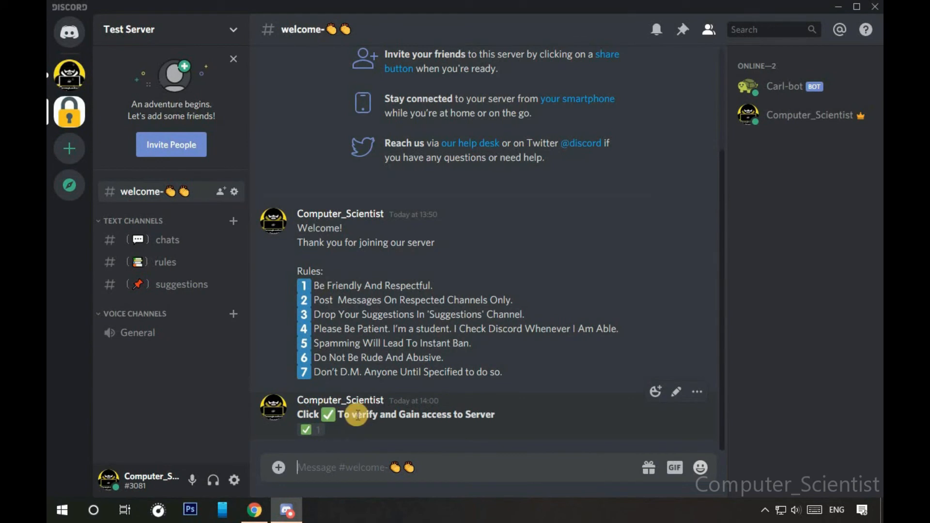
pyautogui.click(310, 431)
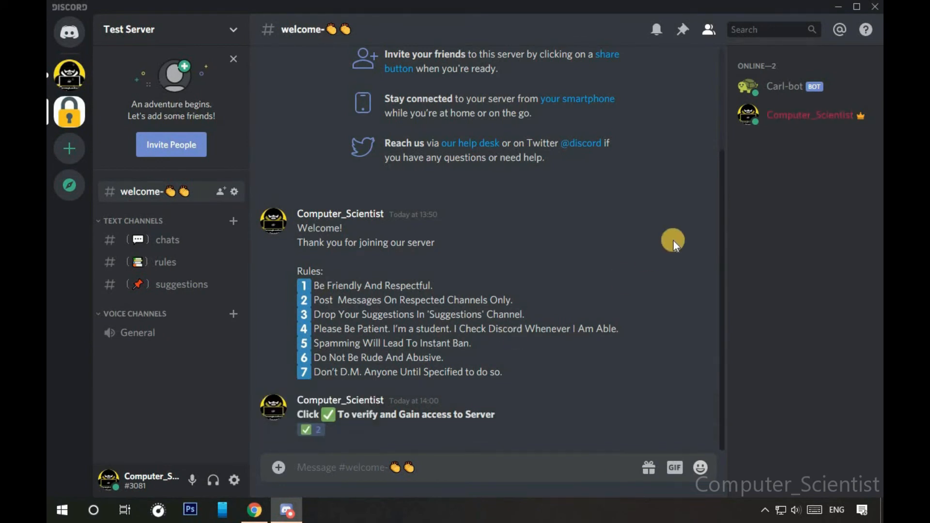
pyautogui.click(785, 115)
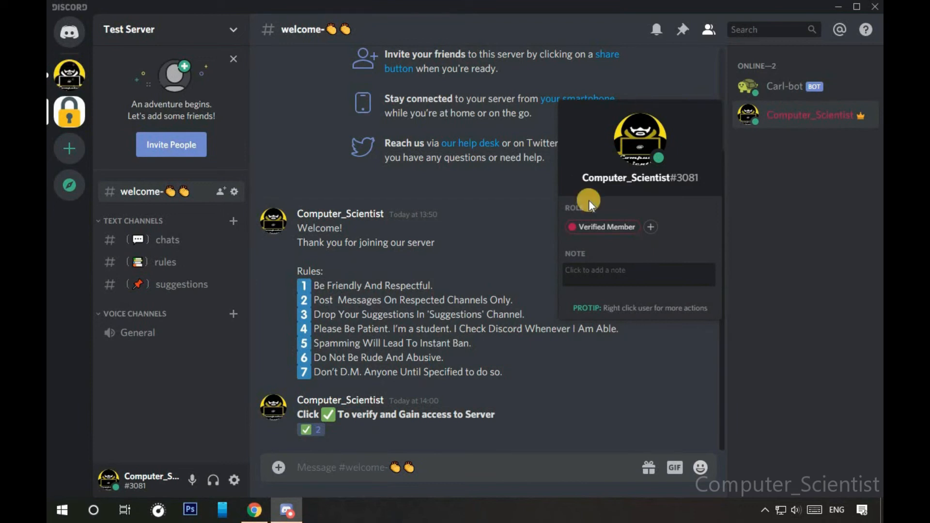
# Remove the own ✅ reaction from the verification message, recheck the member profile's roles and test the reaction once more.
pyautogui.moveTo(306, 439)
pyautogui.click(305, 436)
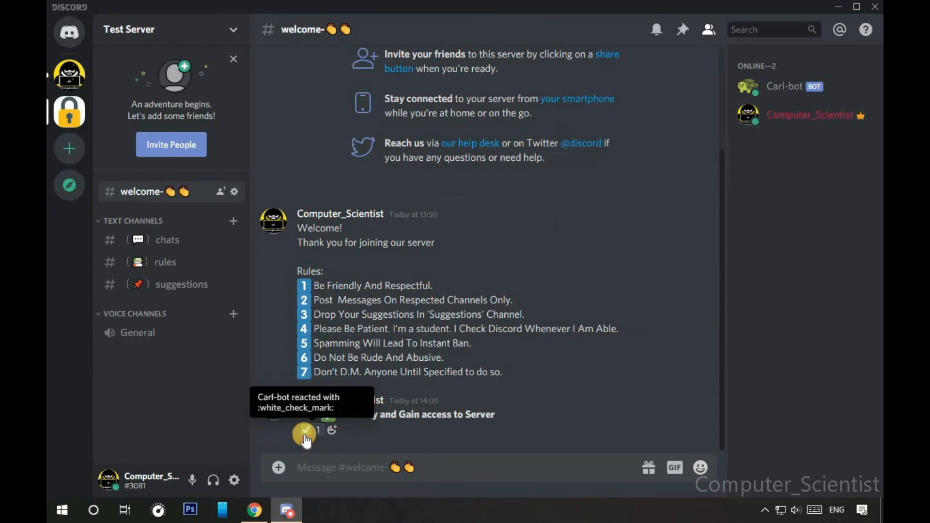
pyautogui.click(754, 121)
pyautogui.click(600, 262)
pyautogui.click(494, 253)
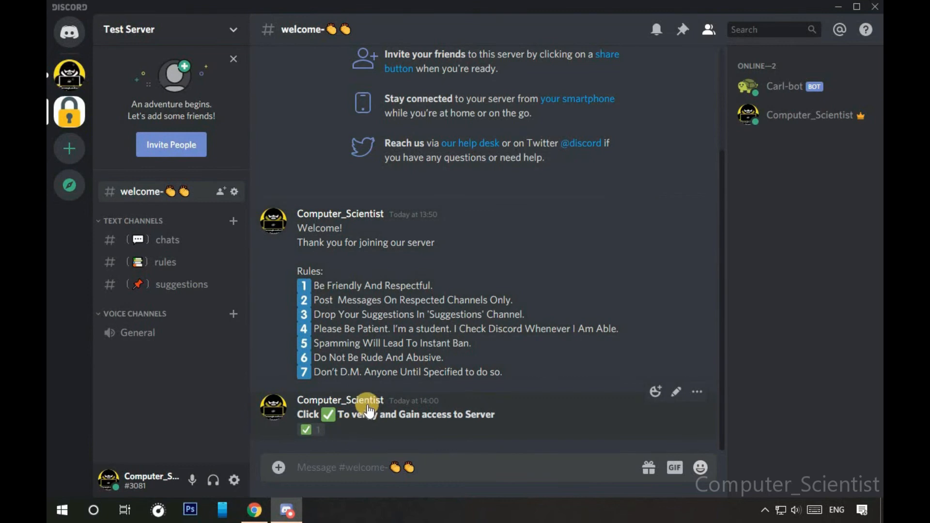
pyautogui.click(315, 431)
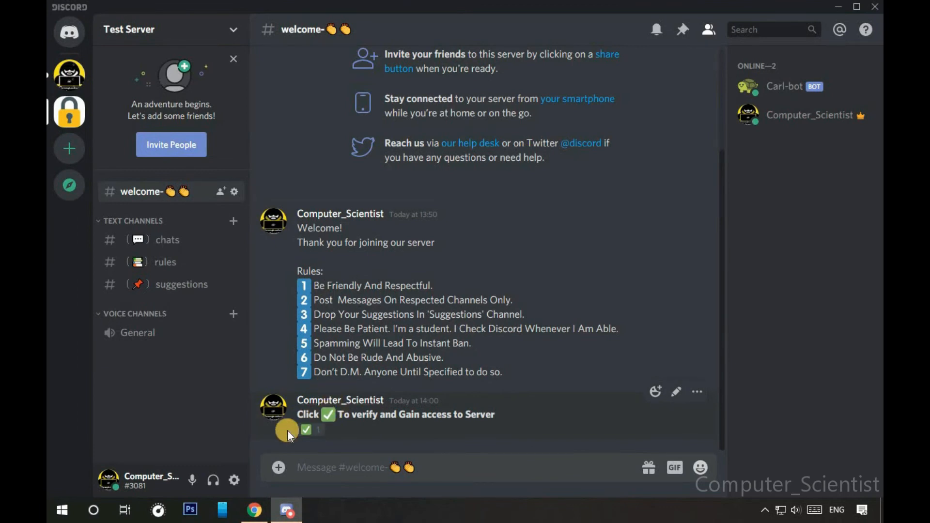
# Mark the message as a verification message by sending "?rr verify" with the copied message ID in the chats channel.
pyautogui.click(200, 238)
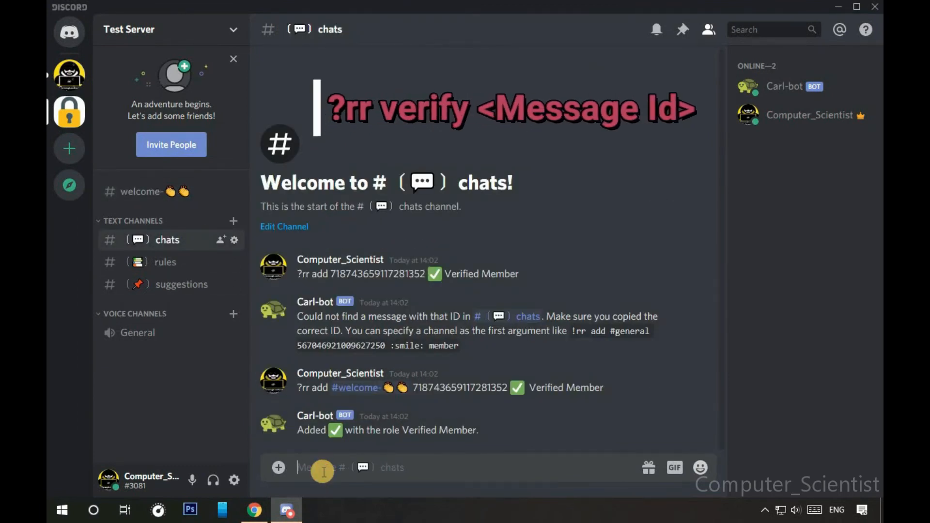
pyautogui.write('?rr verify')
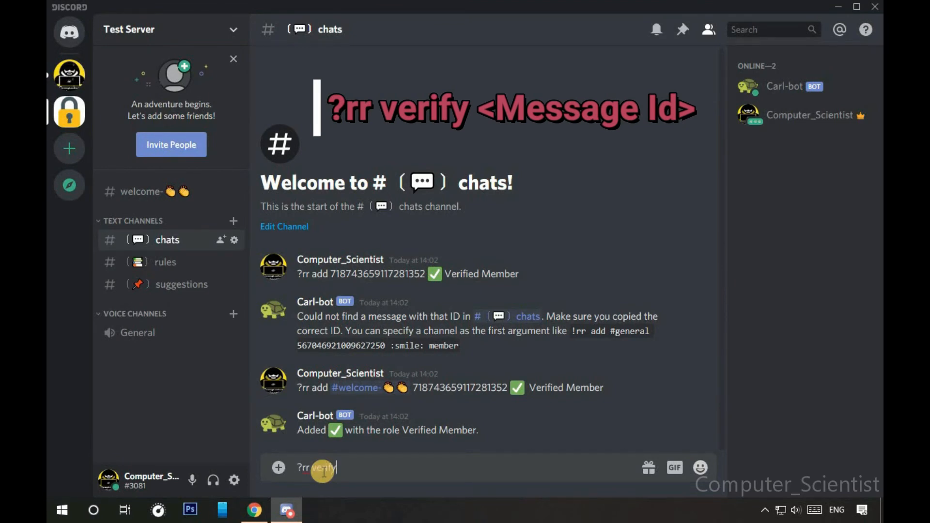
pyautogui.hotkey('ctrl', 'v')
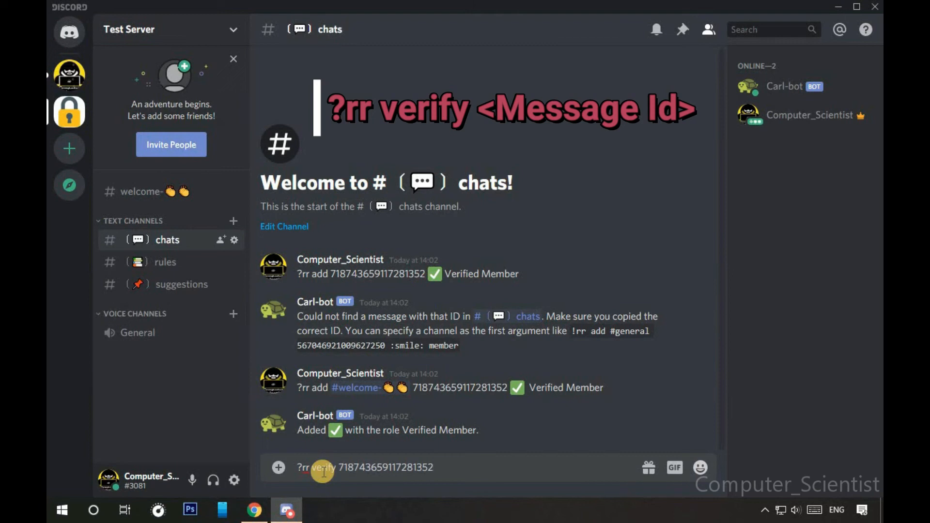
pyautogui.press('Return')
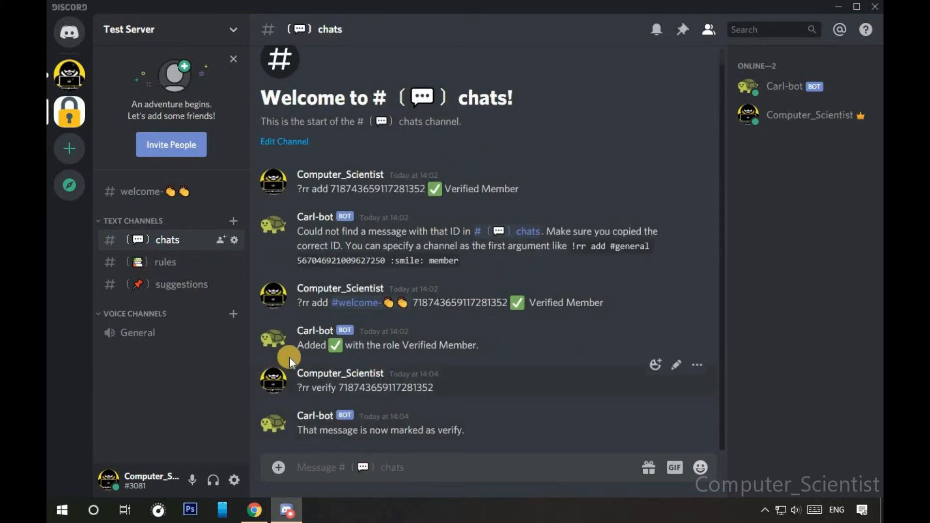
# React with ✅ to the verification message in the welcome channel, check the own profile's roles and use the reaction again.
pyautogui.click(161, 195)
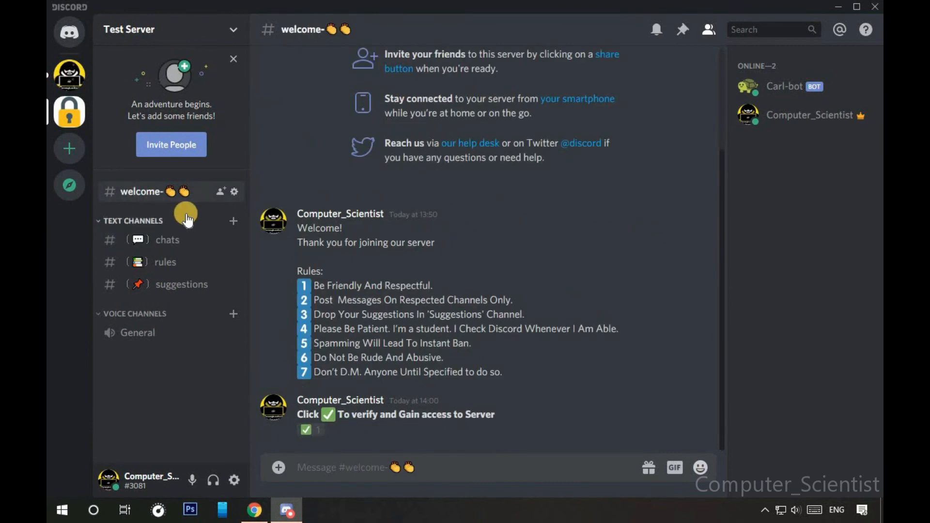
pyautogui.click(315, 431)
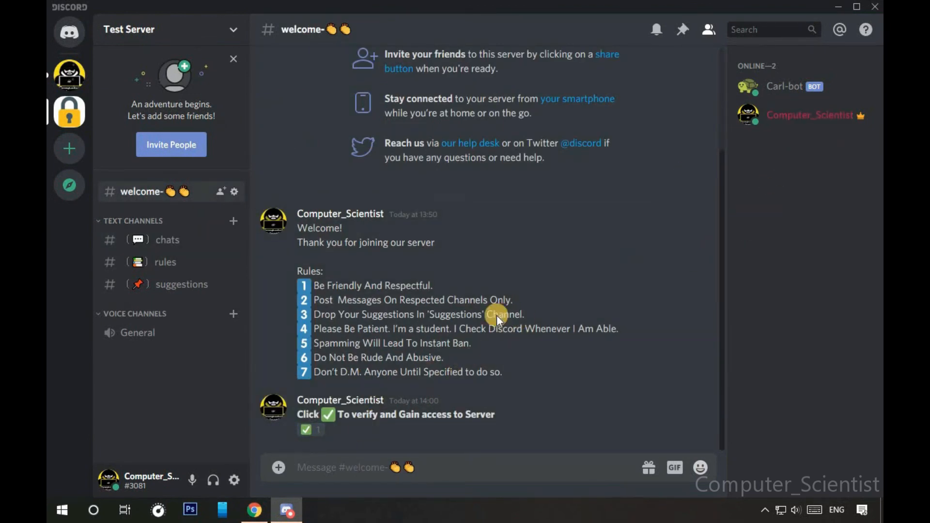
pyautogui.click(779, 112)
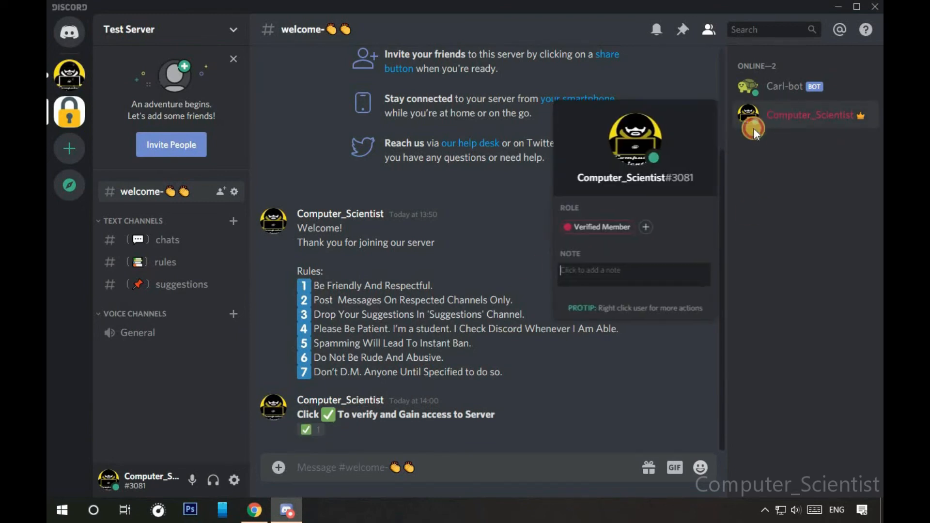
pyautogui.click(314, 430)
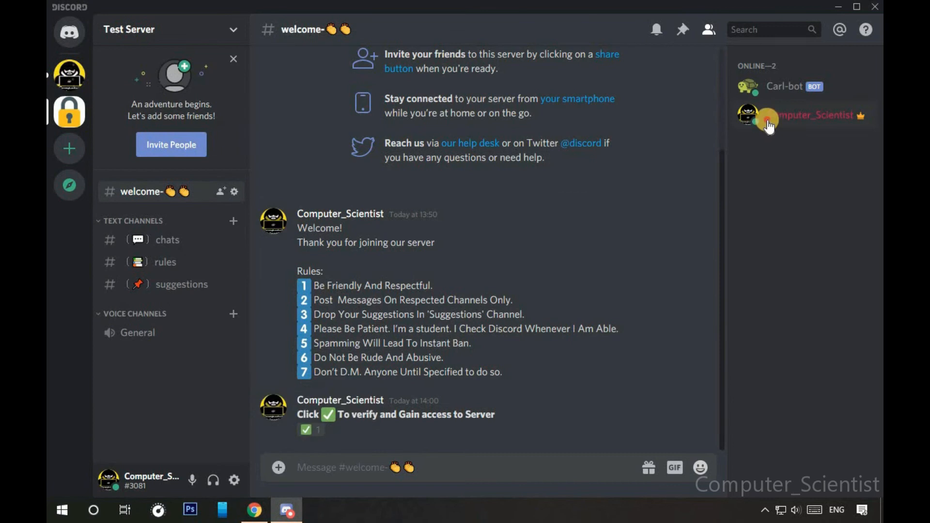
# Inspect the roles on the own member profile once more and open the Test Server menu.
pyautogui.click(786, 115)
pyautogui.click(431, 223)
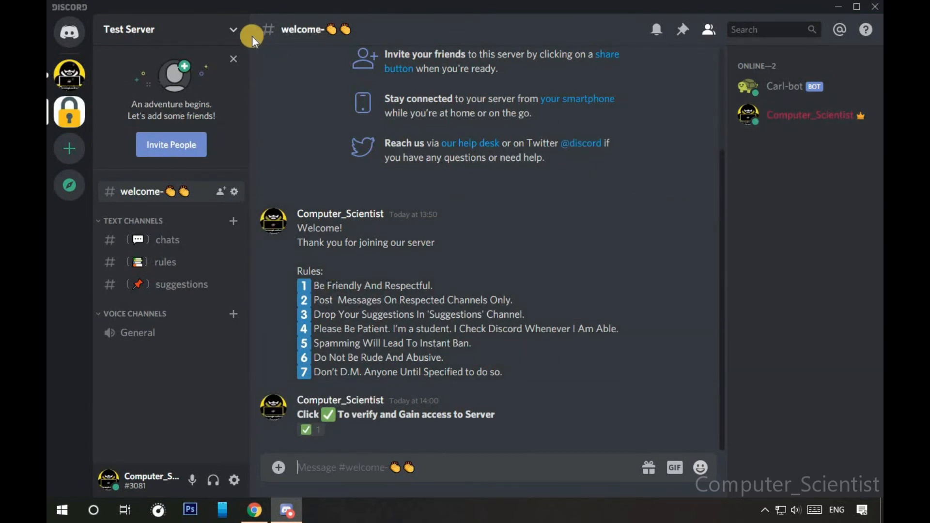
pyautogui.click(237, 36)
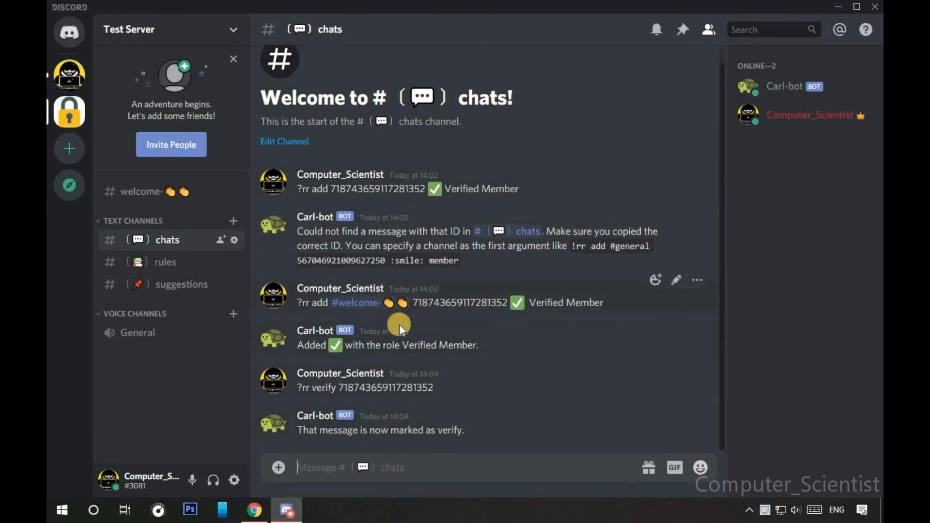
# Delete all of the "?rr" command messages and Carl-bot replies from the chats channel without confirmation prompts.
pyautogui.click(697, 407)
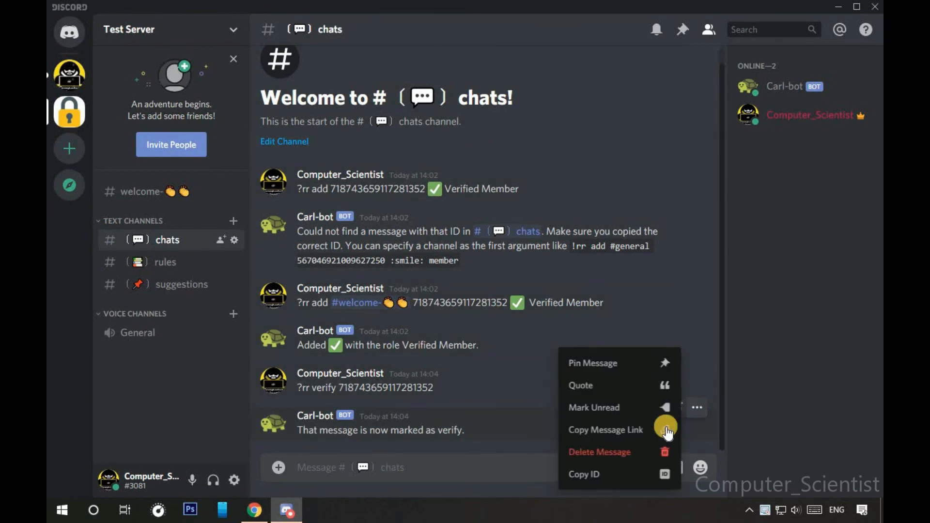
pyautogui.click(683, 402)
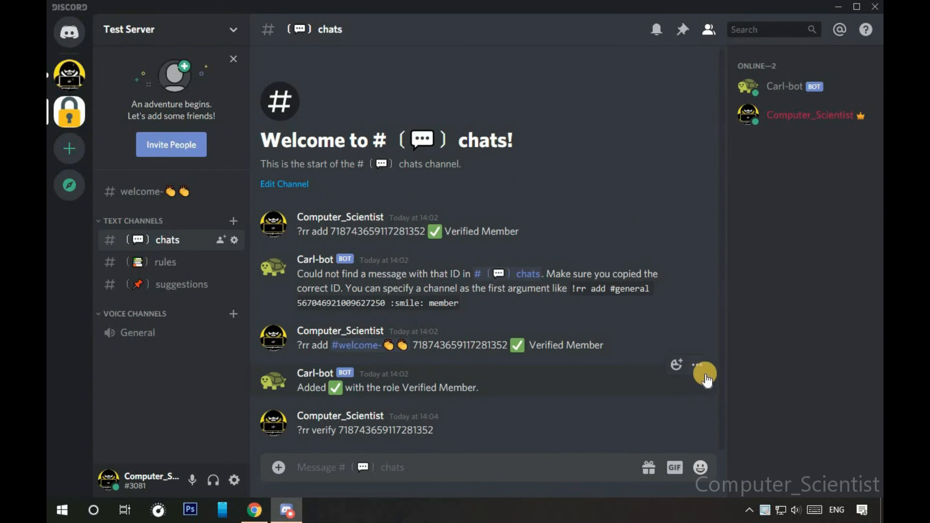
pyautogui.click(705, 378)
pyautogui.keyDown('shift'); pyautogui.click(657, 445); pyautogui.keyUp('shift')
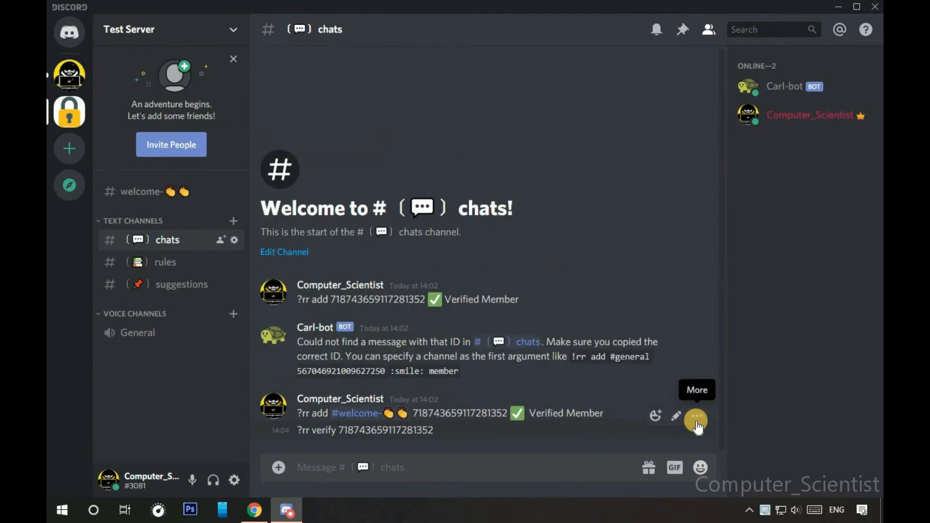
pyautogui.click(697, 420)
pyautogui.keyDown('shift'); pyautogui.click(657, 448); pyautogui.keyUp('shift')
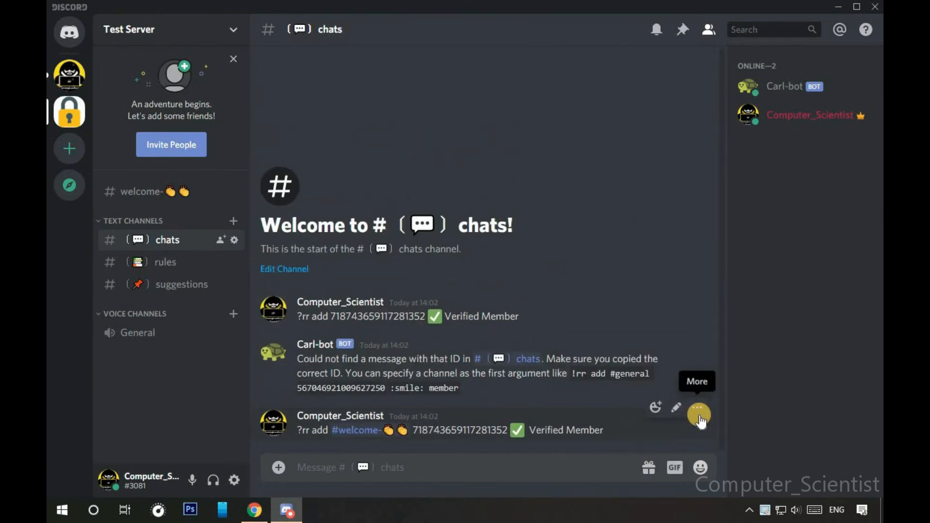
pyautogui.click(700, 416)
pyautogui.keyDown('shift'); pyautogui.click(657, 450); pyautogui.keyUp('shift')
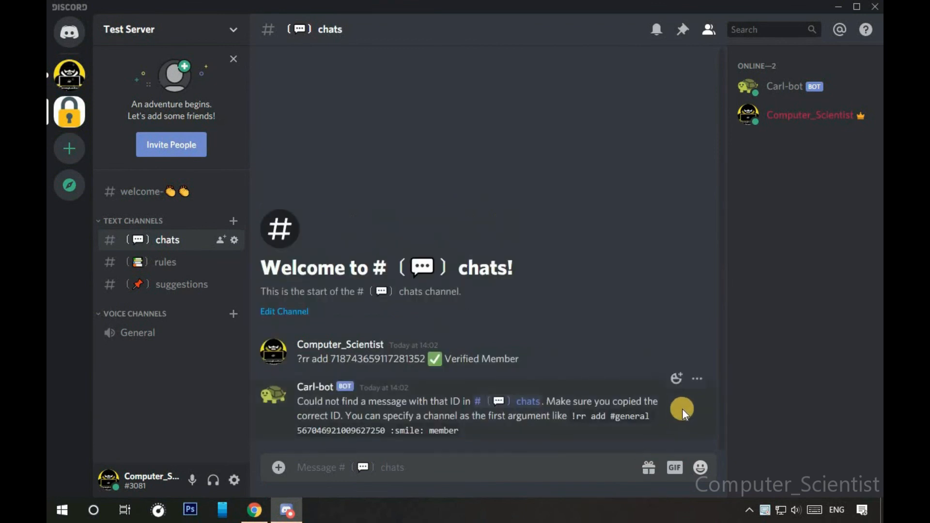
pyautogui.click(697, 379)
pyautogui.keyDown('shift'); pyautogui.click(637, 449); pyautogui.keyUp('shift')
pyautogui.click(697, 407)
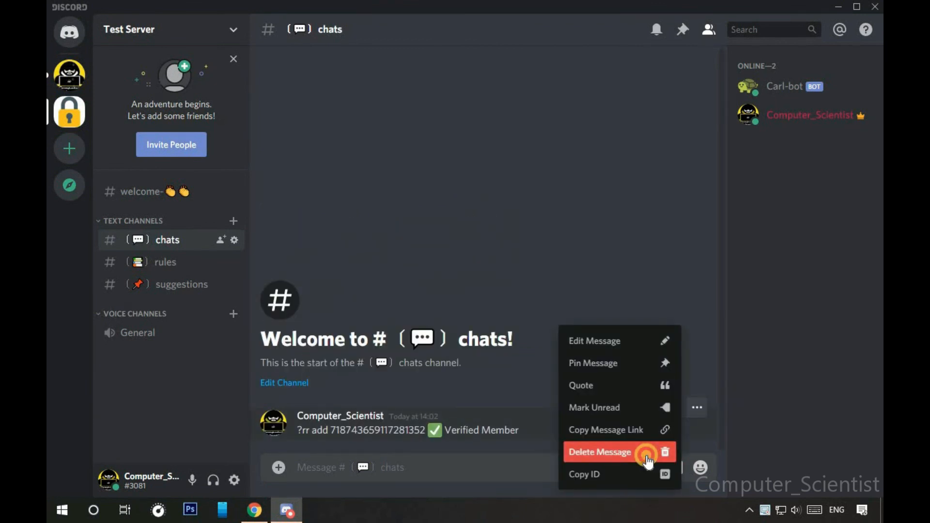
pyautogui.keyDown('shift'); pyautogui.click(647, 455); pyautogui.keyUp('shift')
# Send the message "Hello" in the emptied chats channel.
pyautogui.click(468, 471)
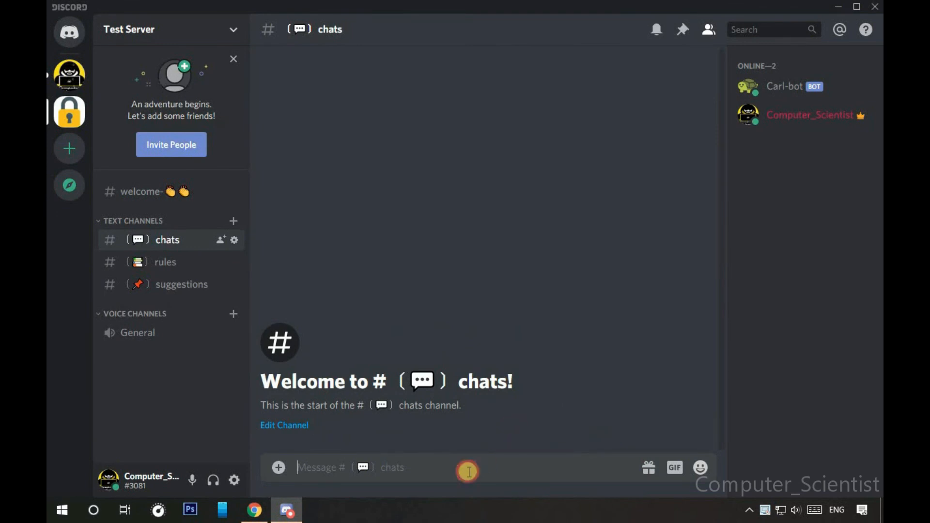
pyautogui.write('Hello')
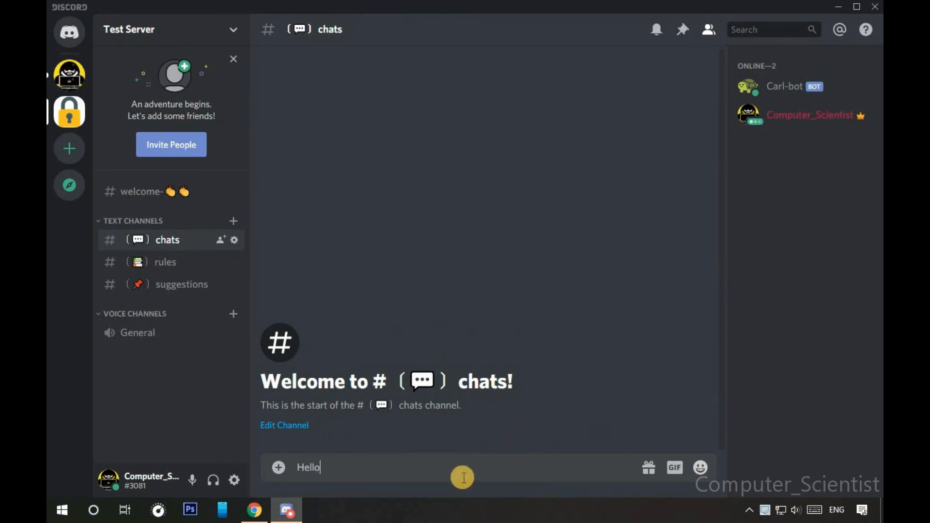
pyautogui.press('Return')
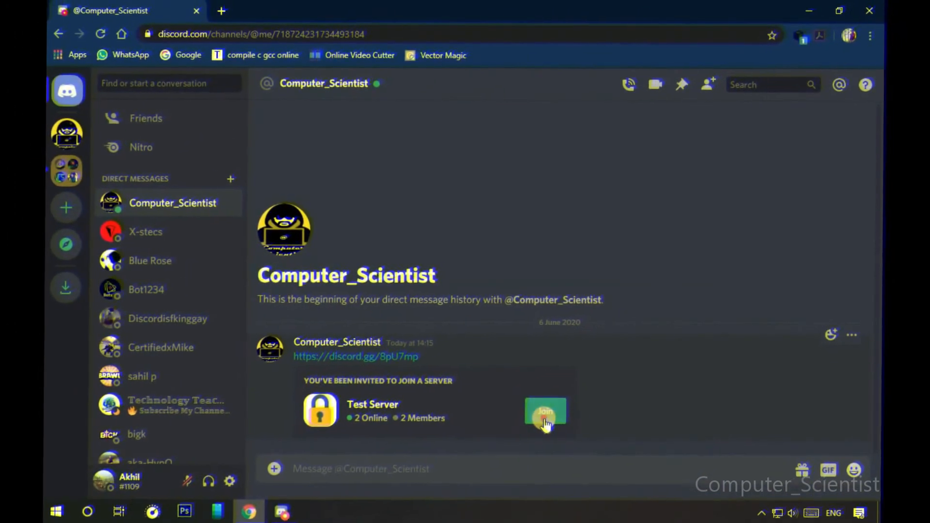
# Join Test Server with the second account in the browser through the direct-message invite and react with ✅ to the verification message.
pyautogui.click(530, 431)
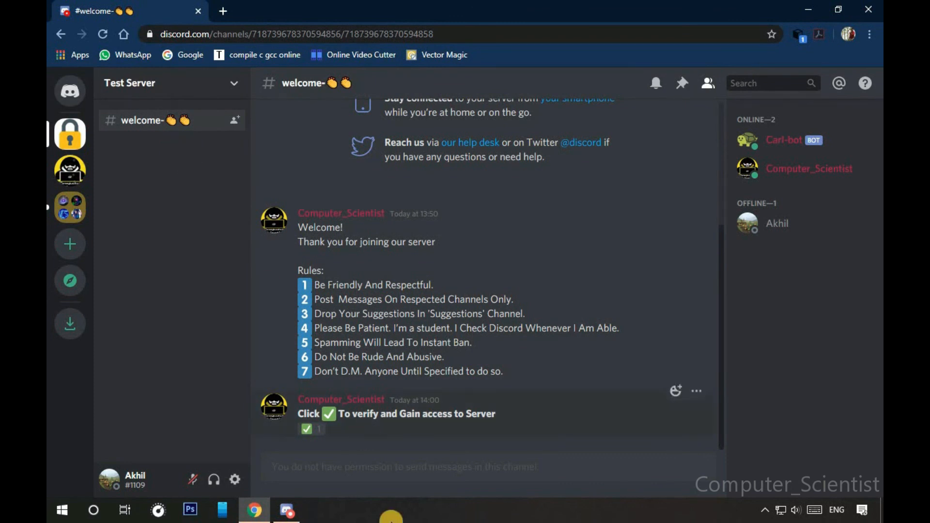
pyautogui.click(309, 431)
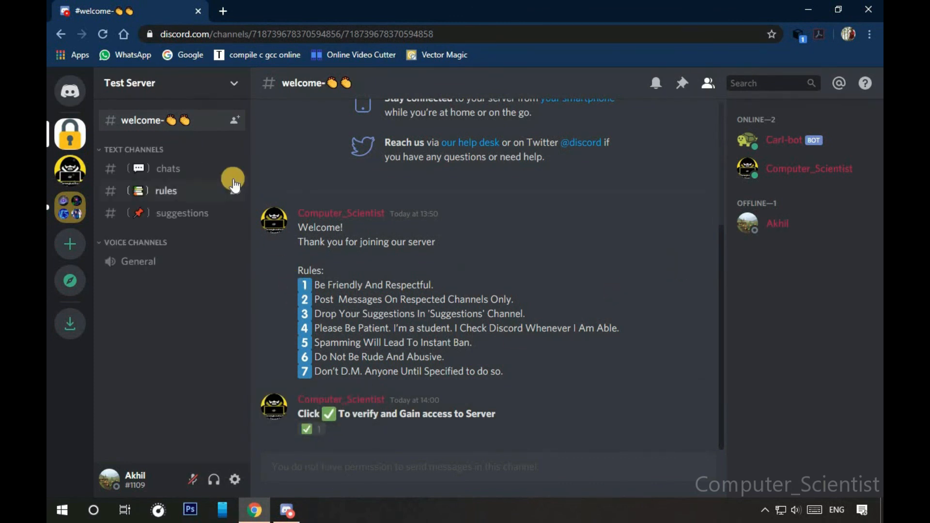
# View the chats and rules channels as the newly joined member and return to the welcome channel.
pyautogui.click(193, 168)
pyautogui.click(188, 192)
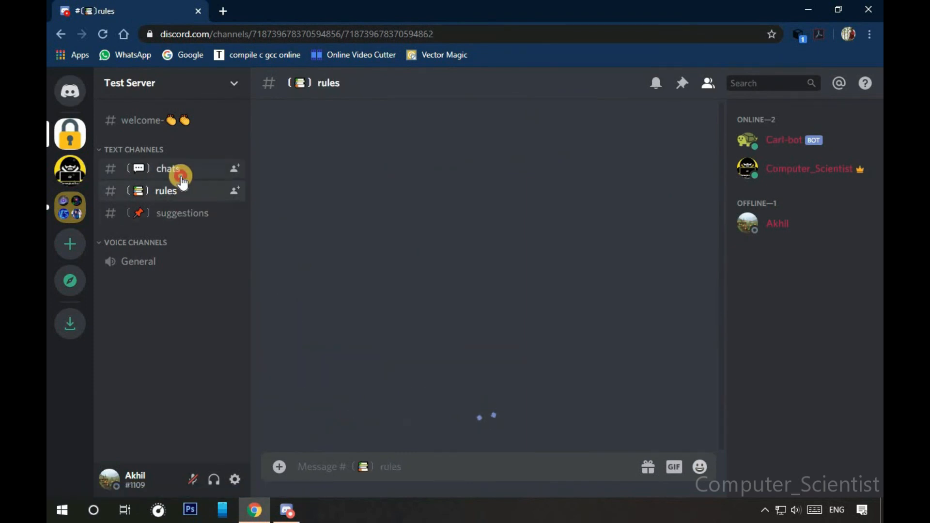
pyautogui.click(176, 122)
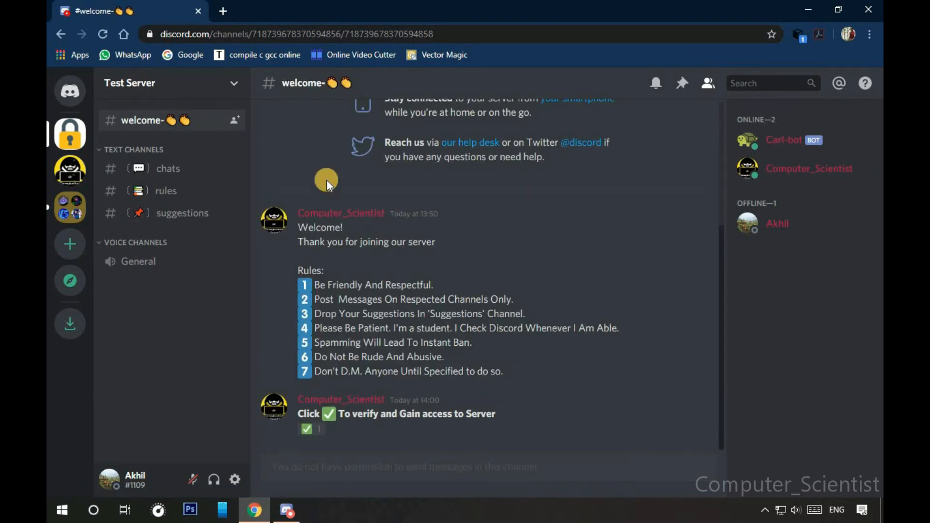